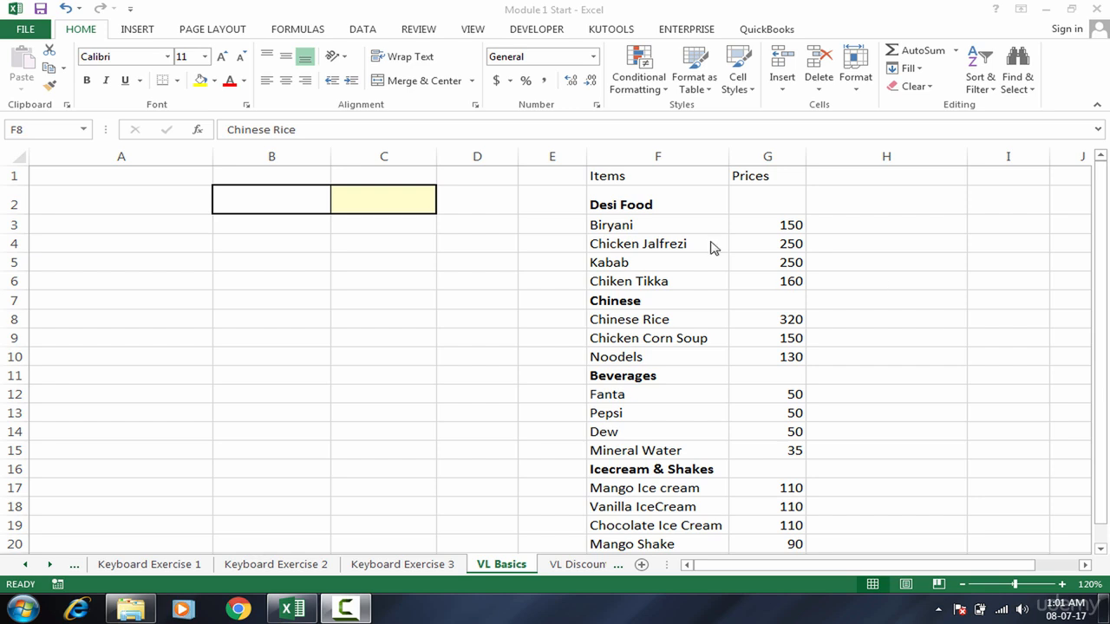
click(626, 283)
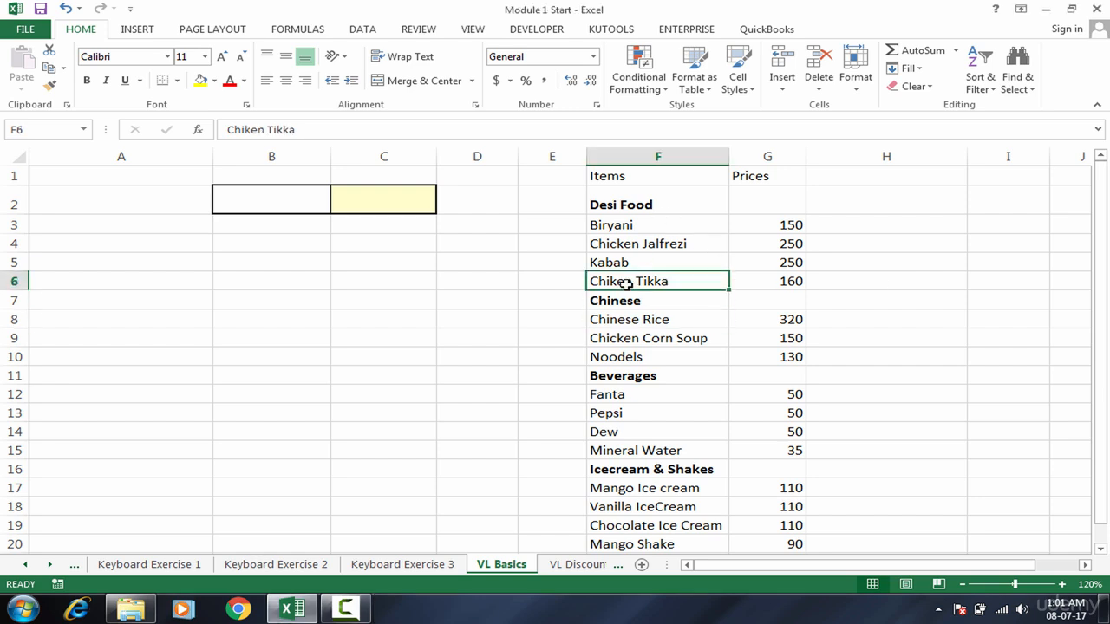
click(523, 281)
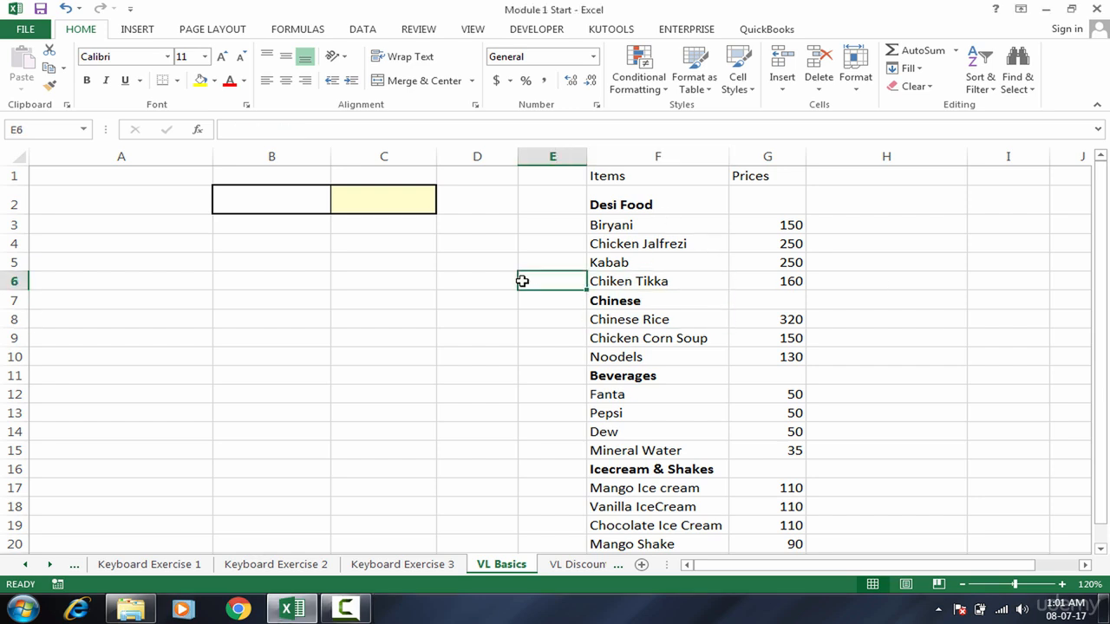
click(488, 224)
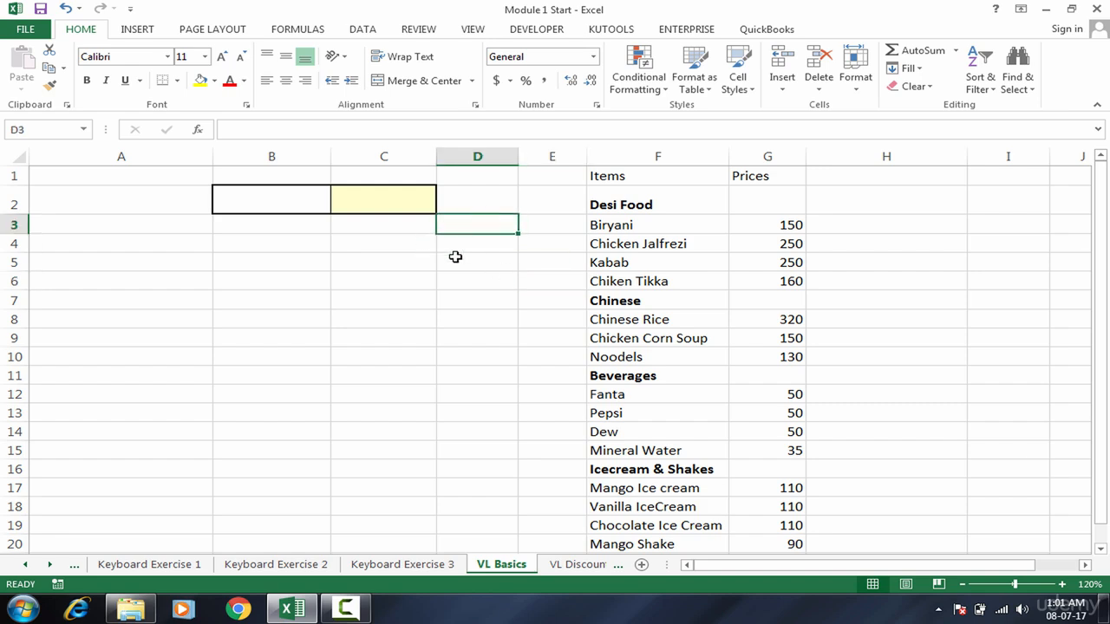
click(532, 286)
Examine the Desi Food, Chinese and Beverages headings and the dishes grouped under them in column F.
click(649, 381)
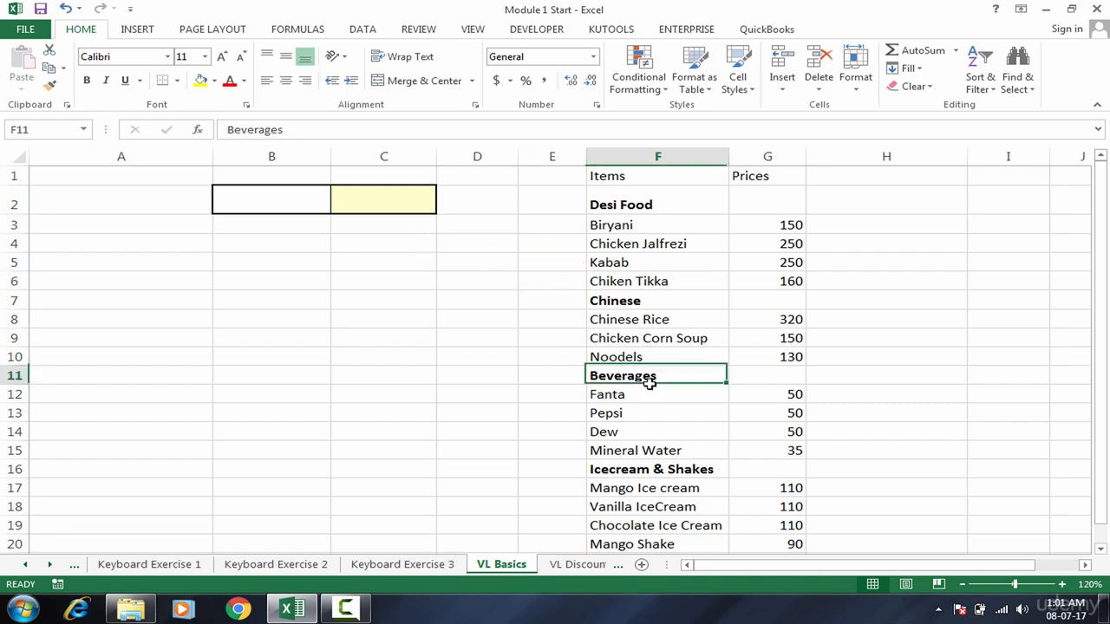
key(Up)
key(Up)
click(657, 198)
click(648, 277)
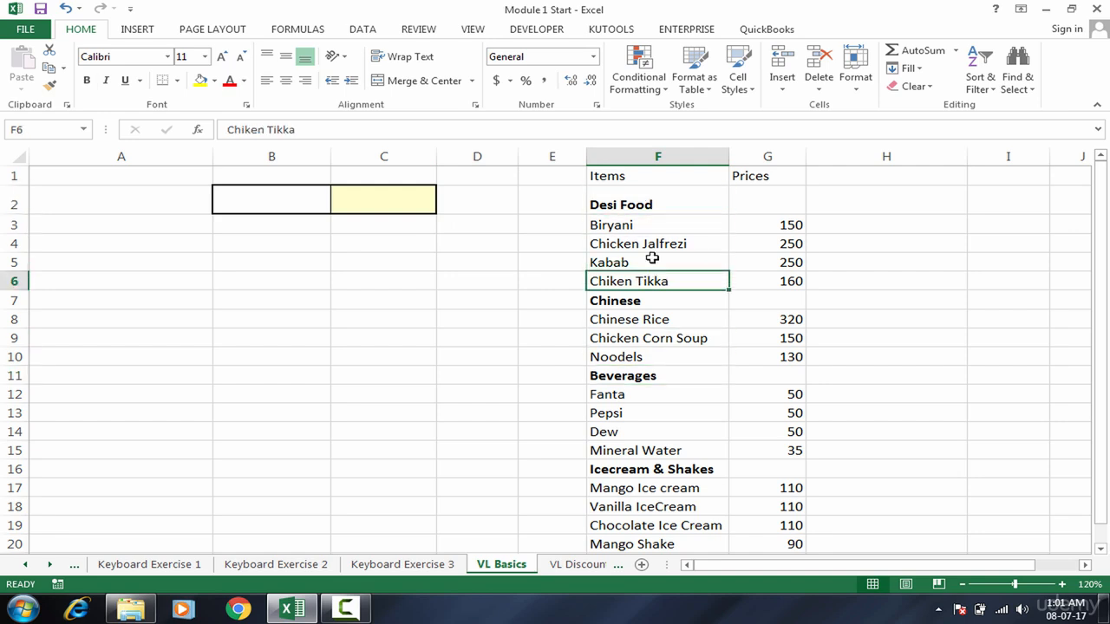
click(651, 257)
click(646, 196)
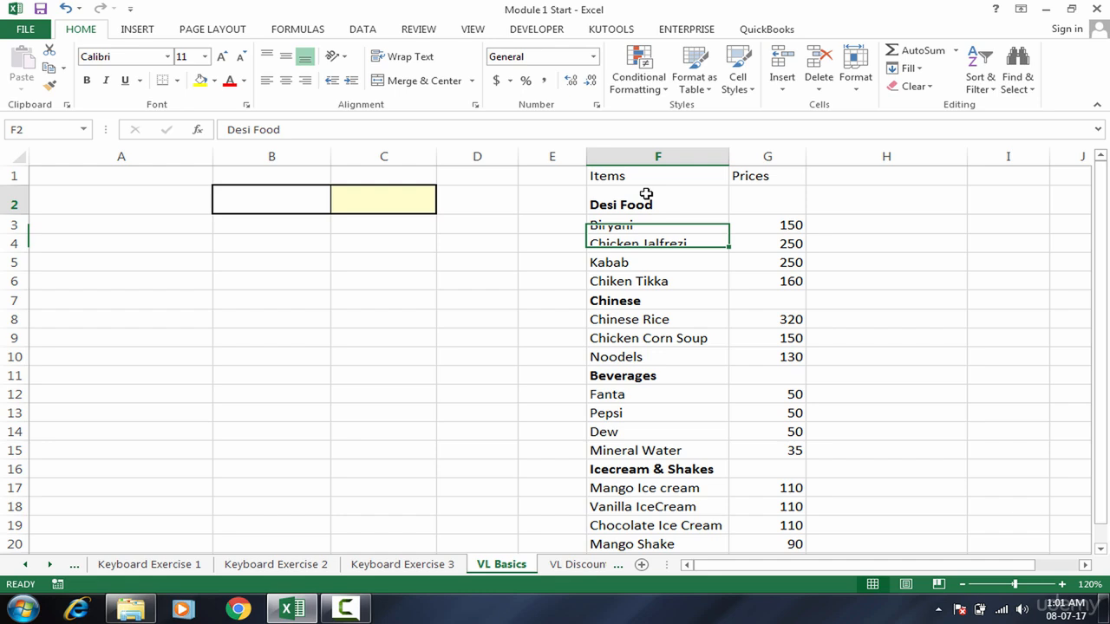
click(639, 313)
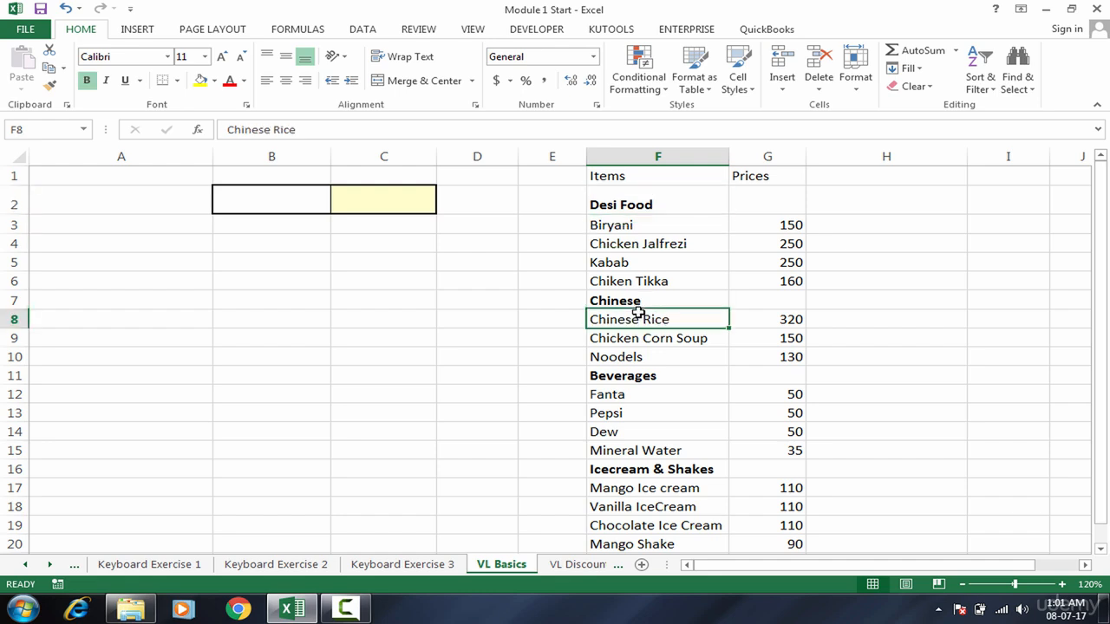
click(642, 244)
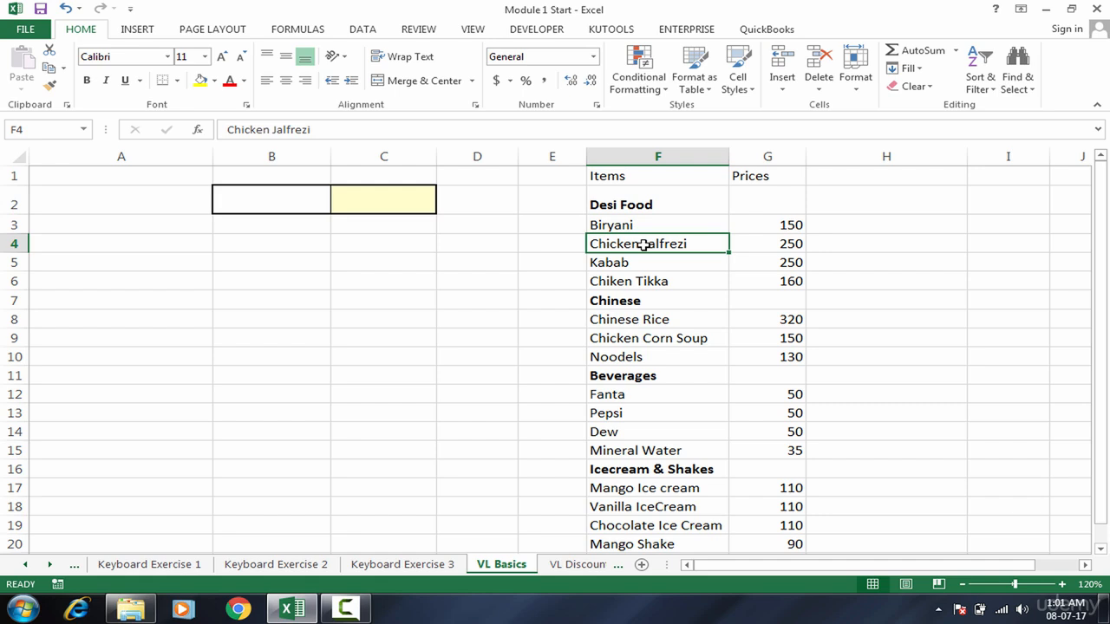
click(630, 222)
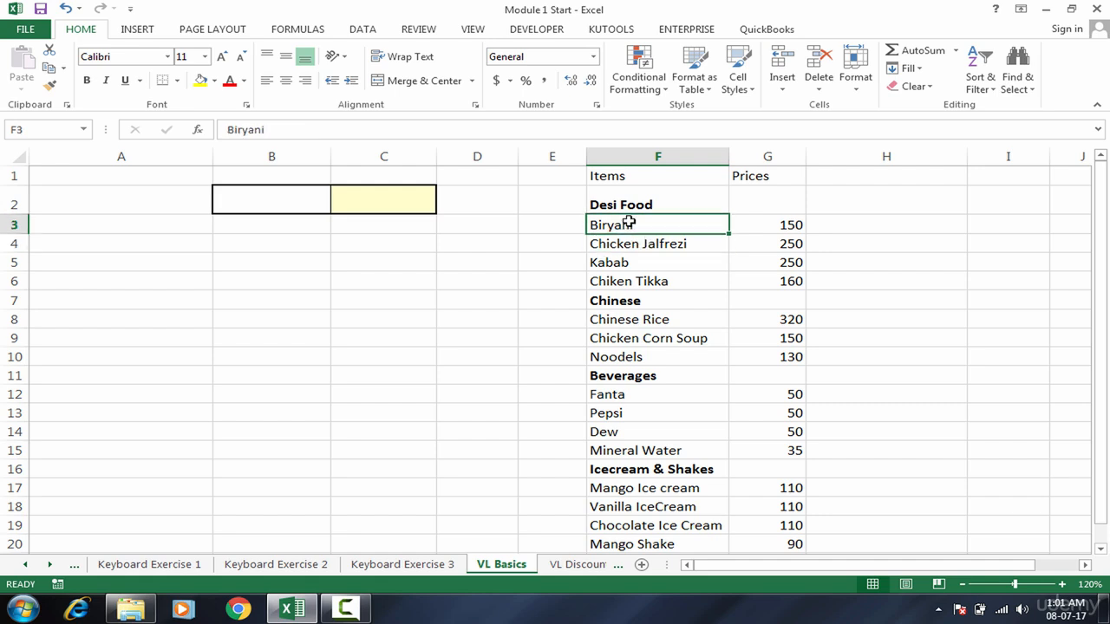
click(633, 302)
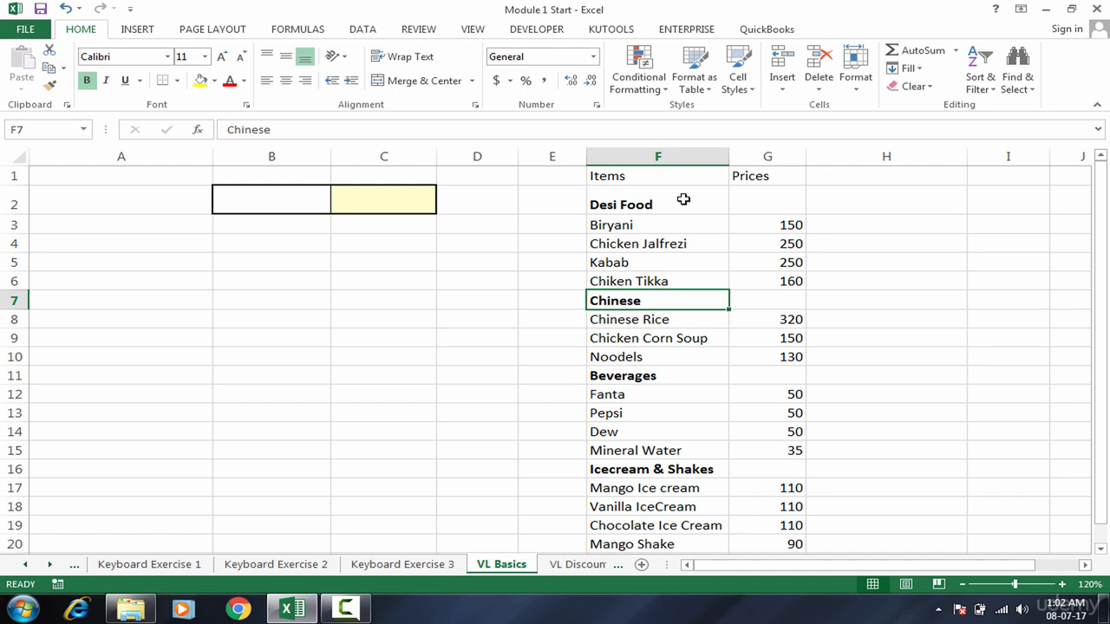
drag(683, 199, 677, 301)
click(669, 338)
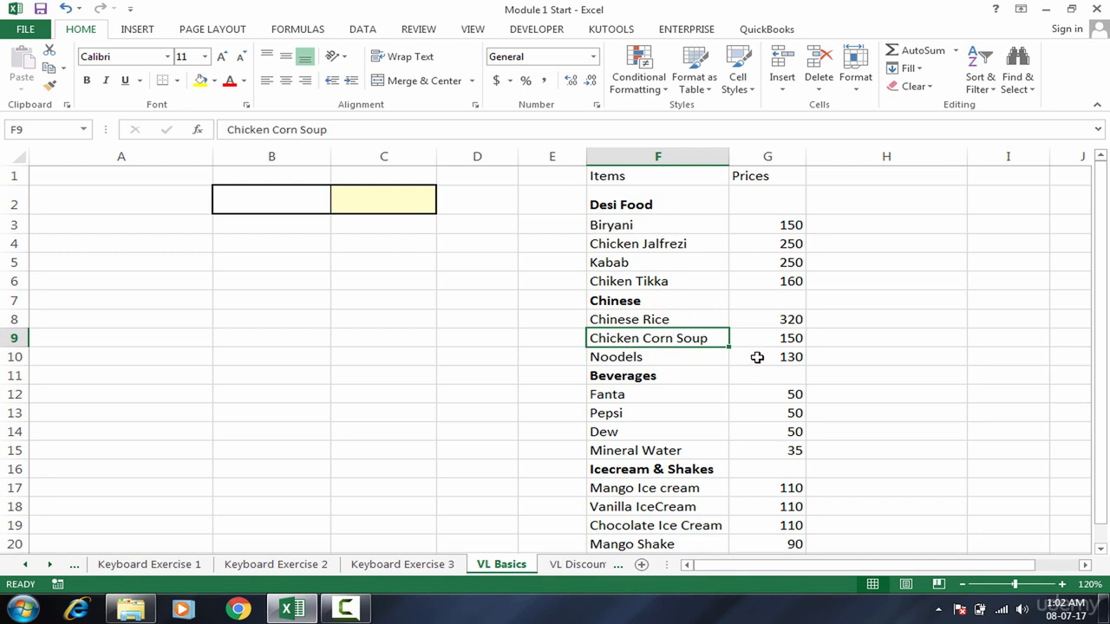
Review the Items column from its header through the Icecream & Shakes group, including the Mango Shake price.
click(646, 182)
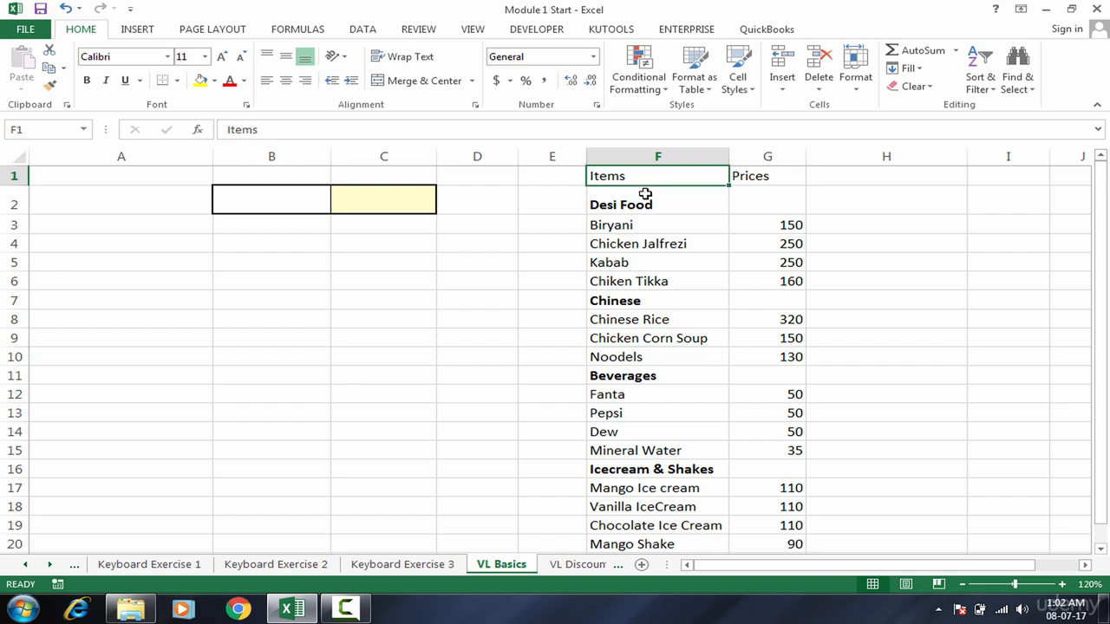
click(645, 194)
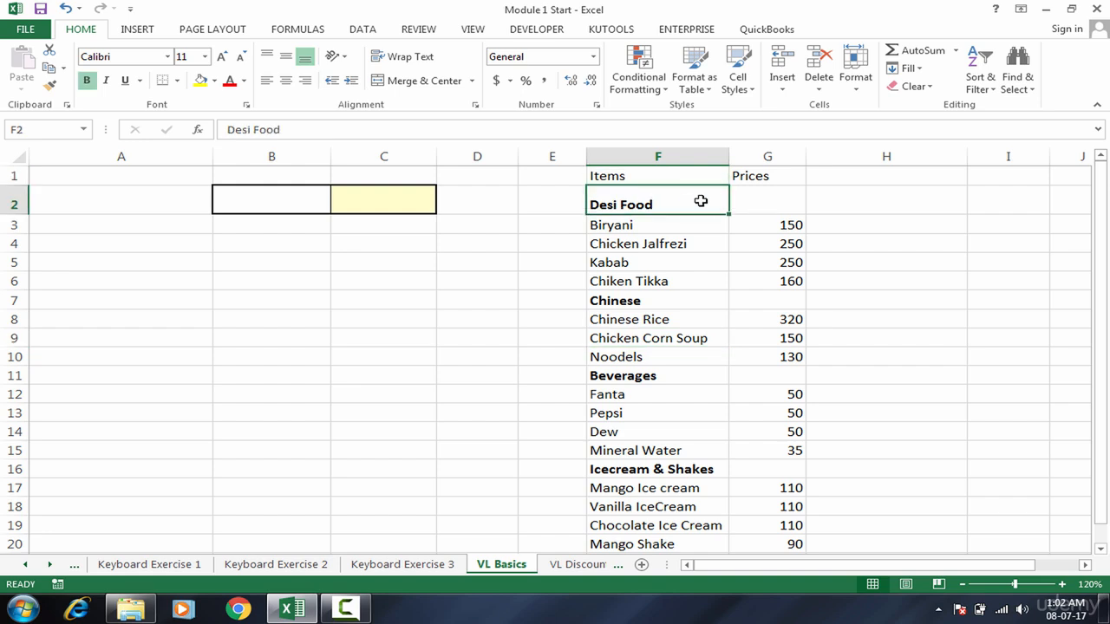
drag(702, 200, 996, 205)
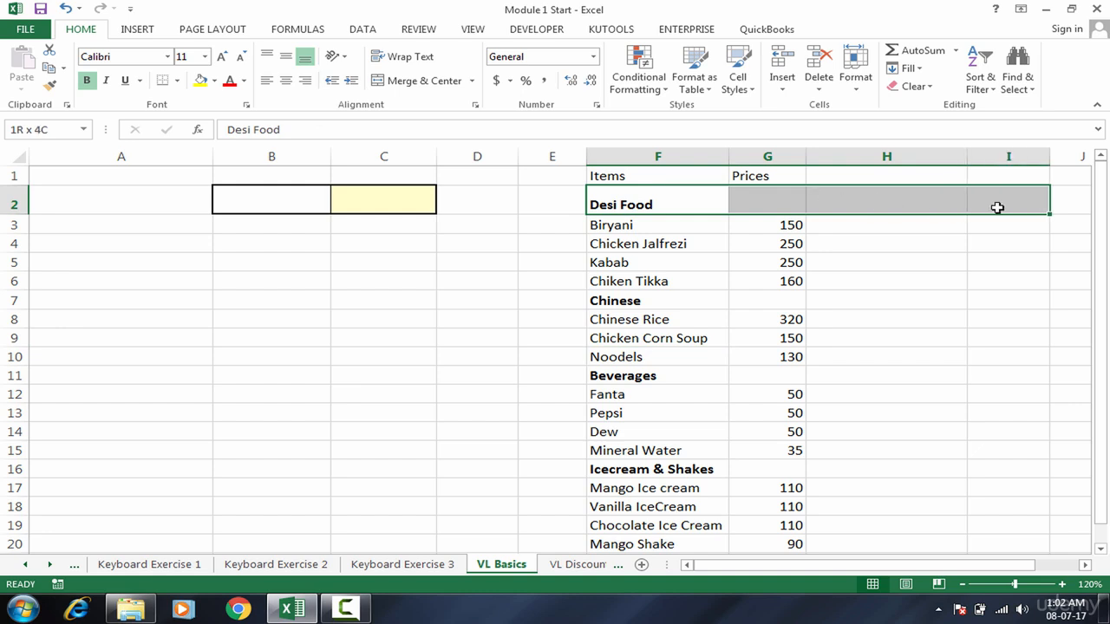
click(661, 206)
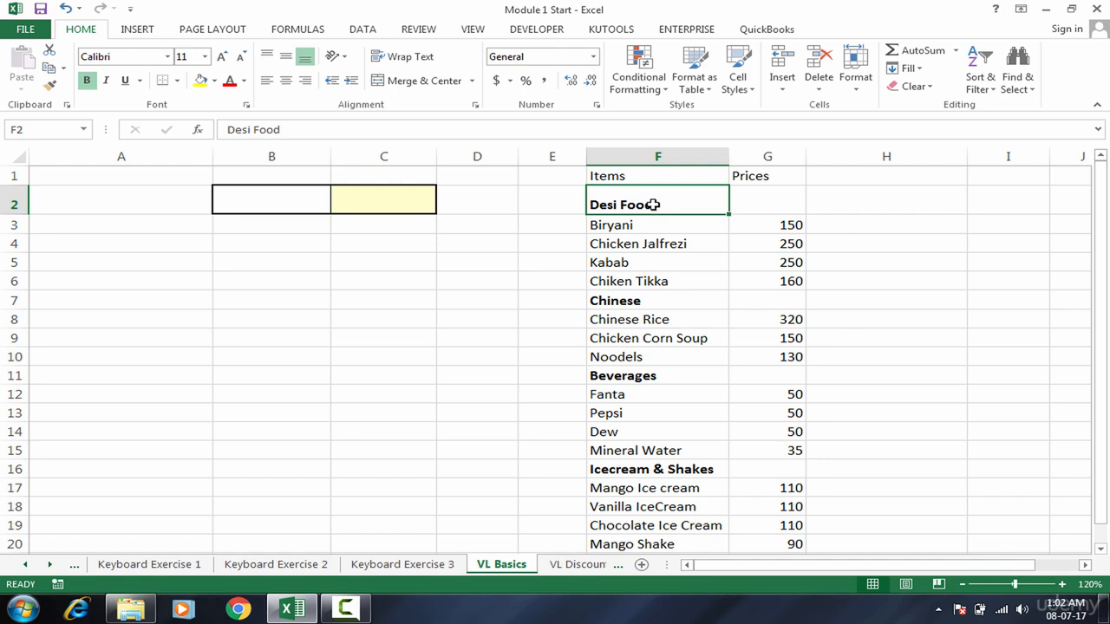
drag(651, 206, 644, 458)
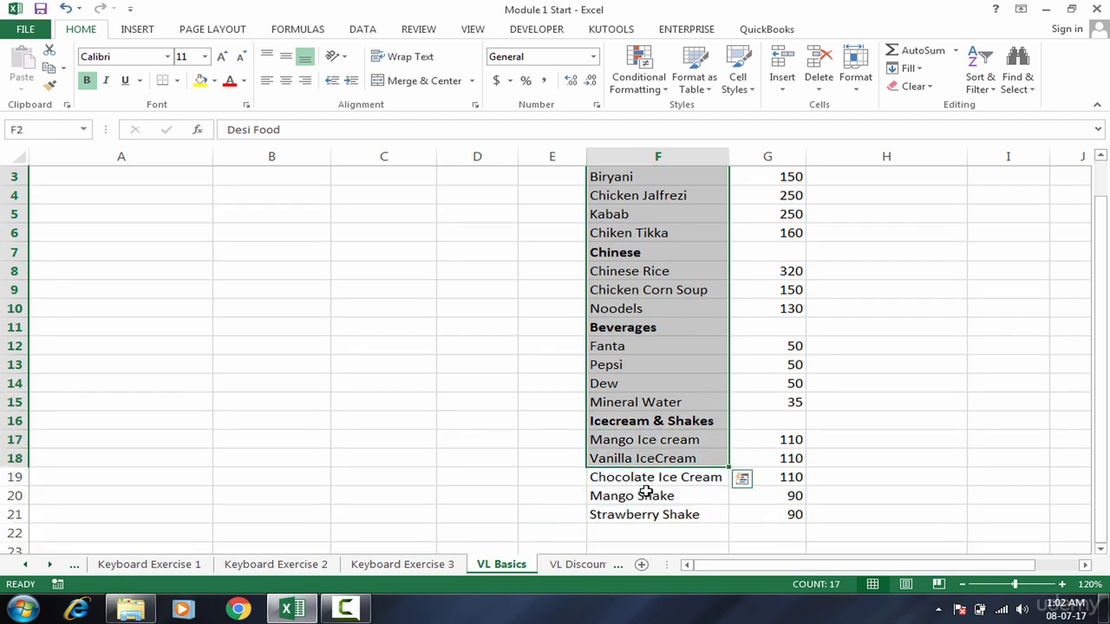
click(646, 496)
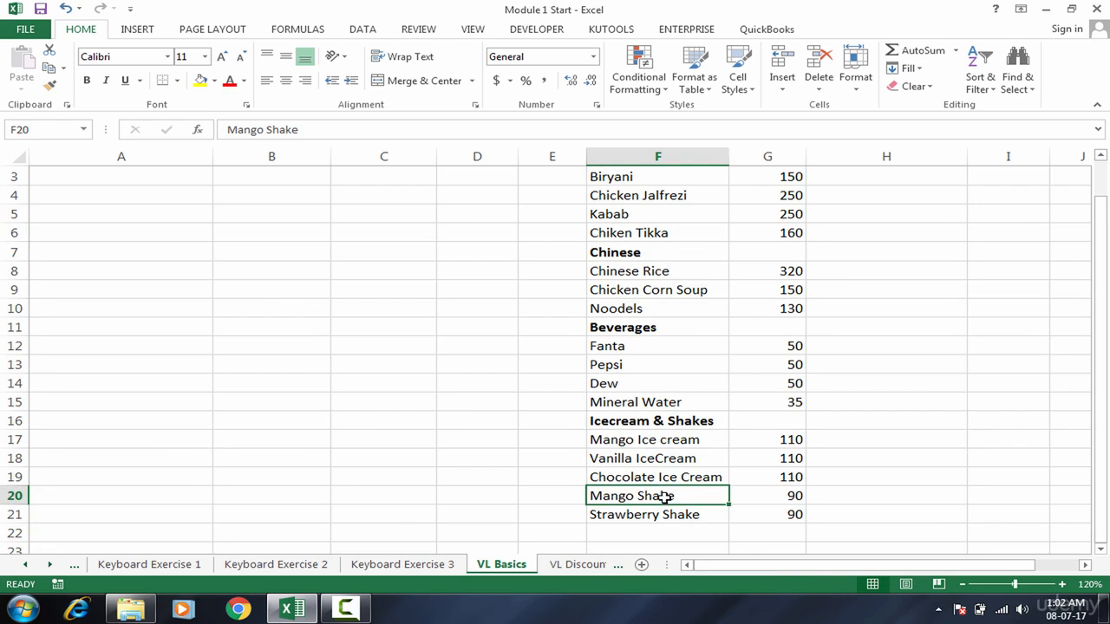
click(762, 494)
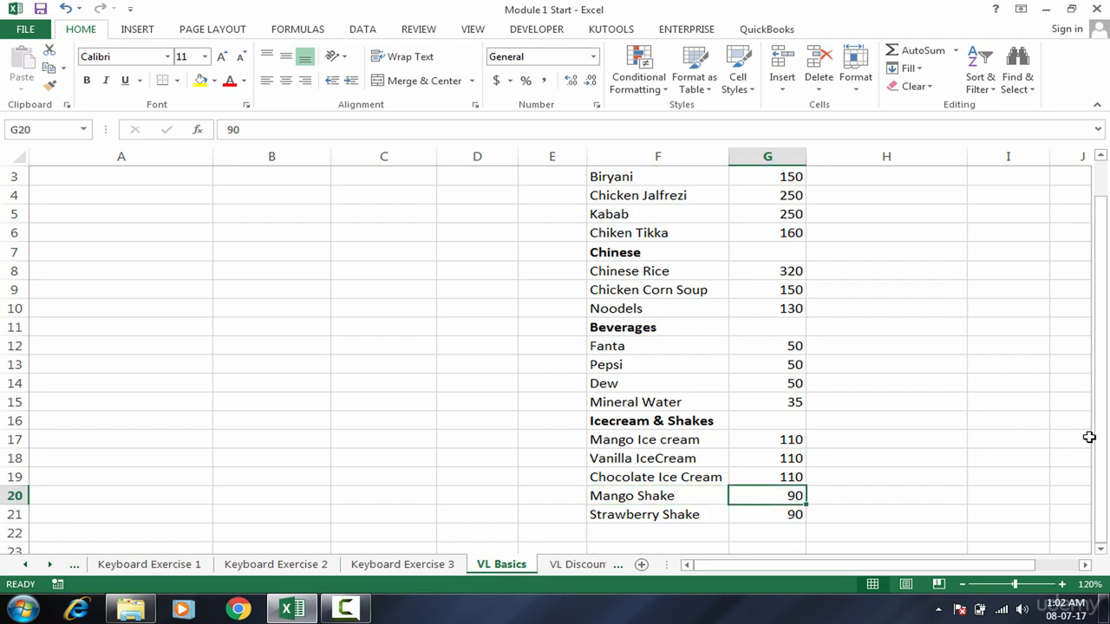
drag(1101, 451, 1097, 321)
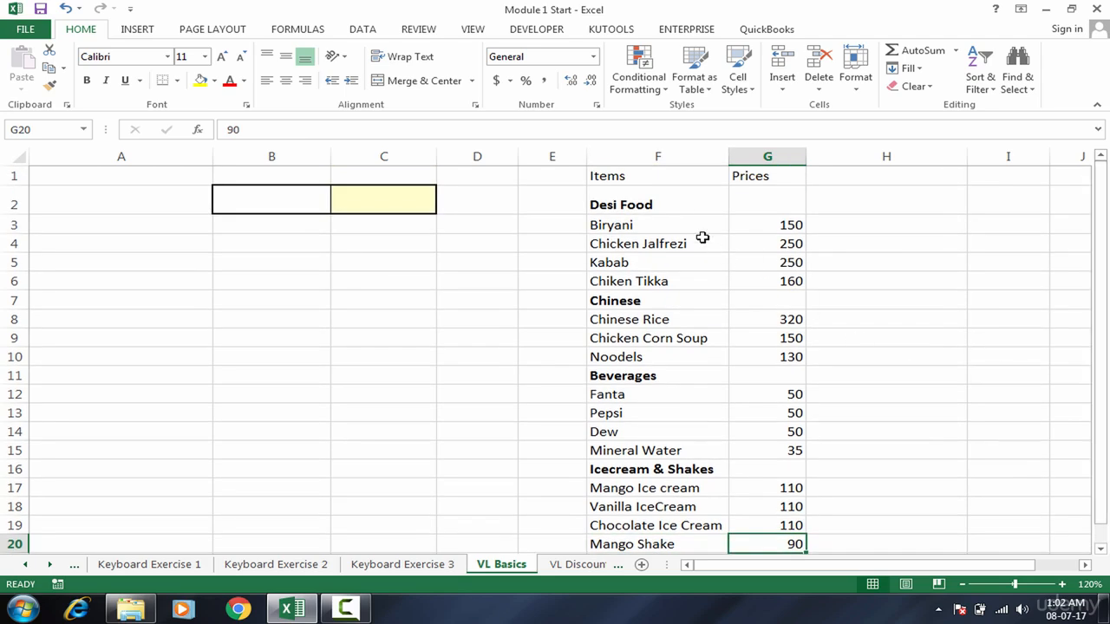
Examine the vertical arrangement of the item names in column F, from Desi Food through the beverages.
drag(672, 184, 679, 393)
click(673, 335)
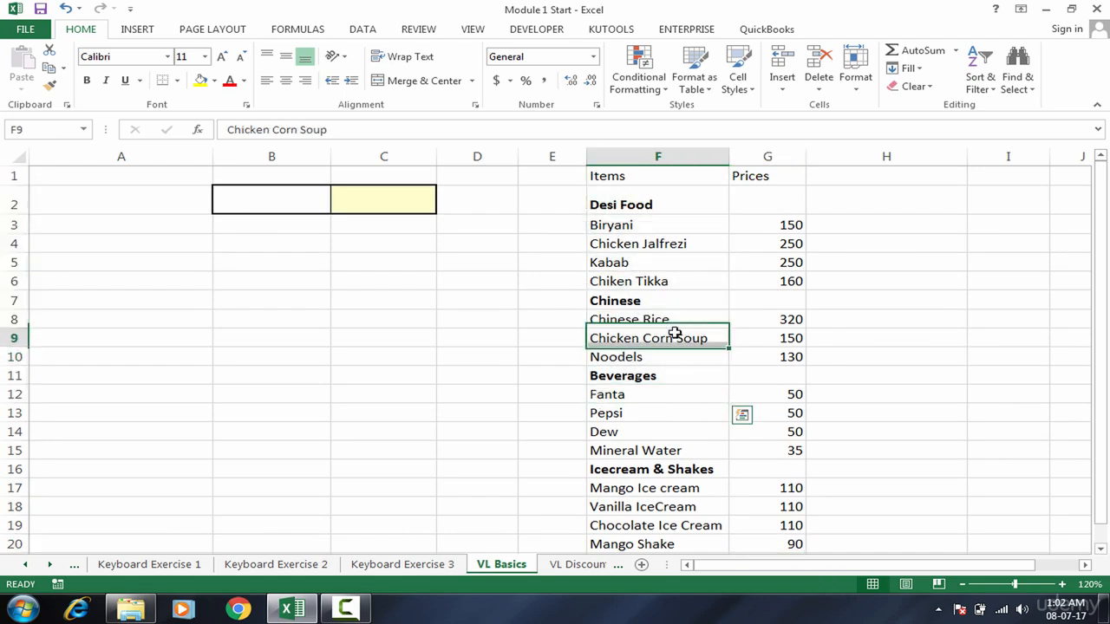
click(651, 202)
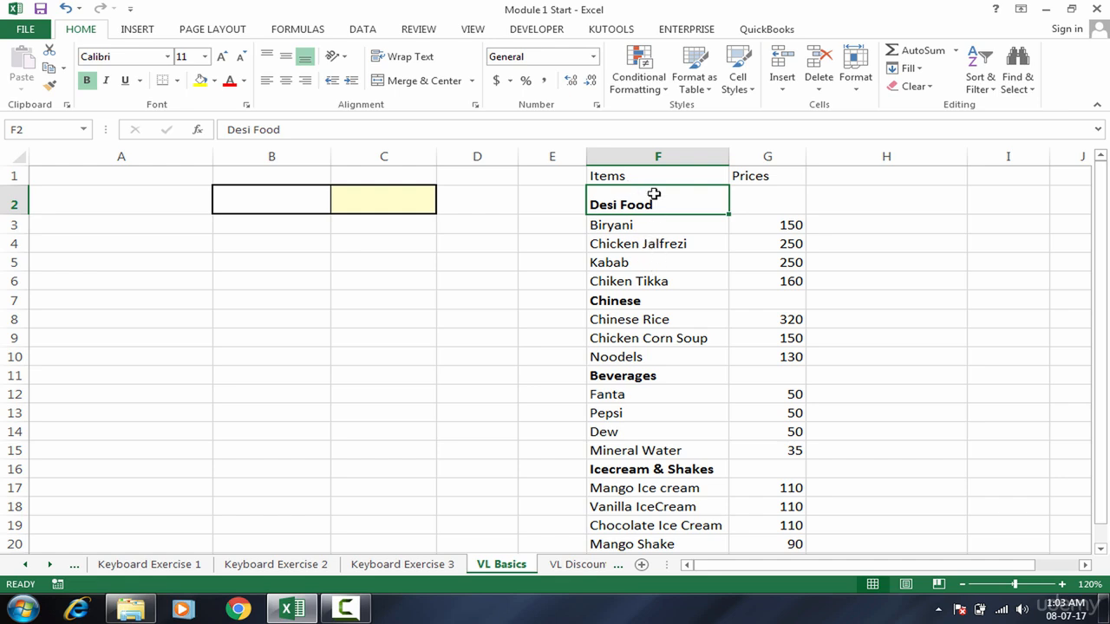
drag(651, 205, 657, 374)
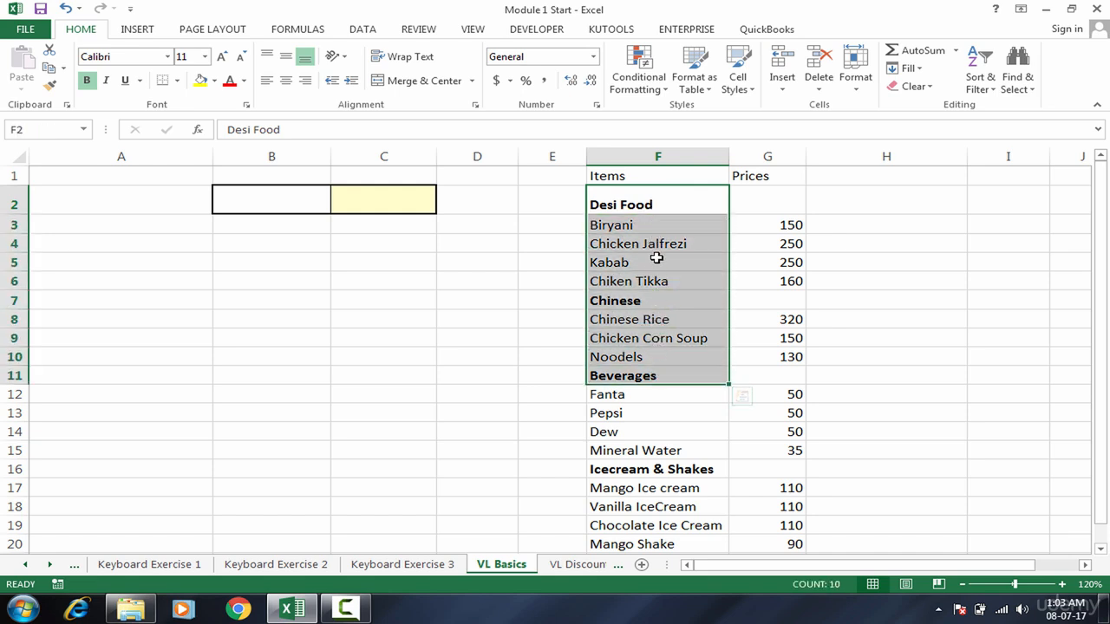
click(663, 342)
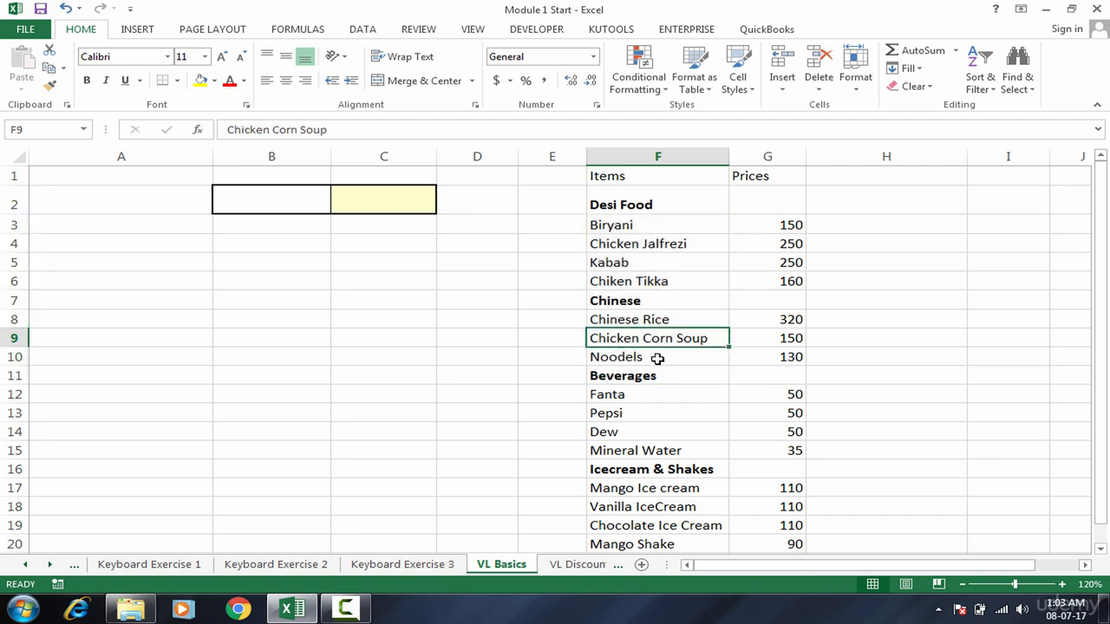
click(658, 358)
drag(647, 205, 645, 305)
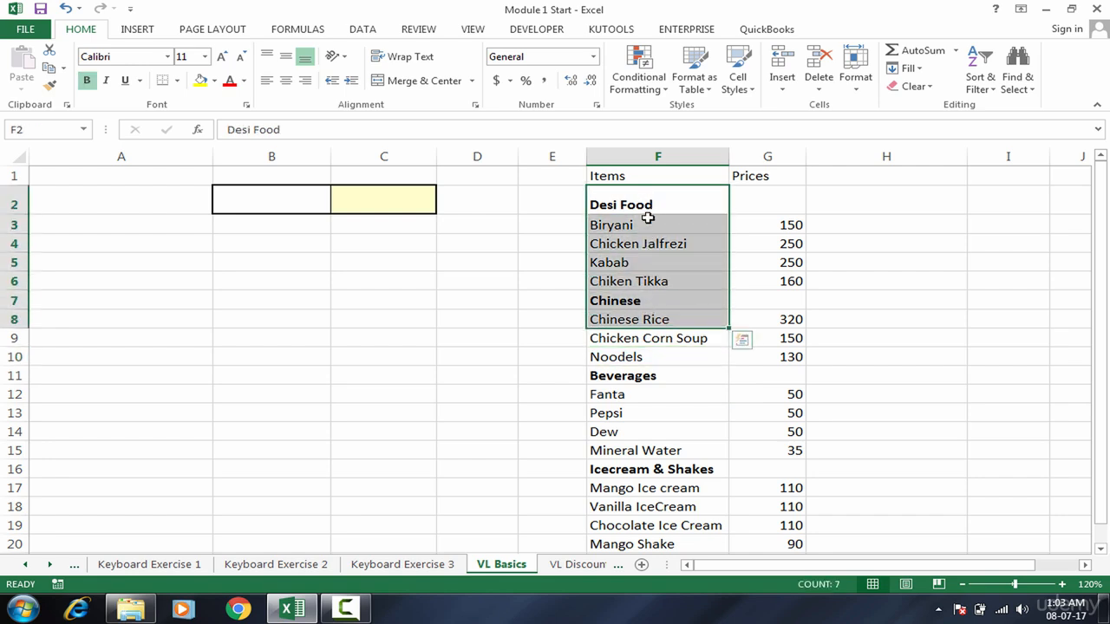
drag(647, 222, 647, 423)
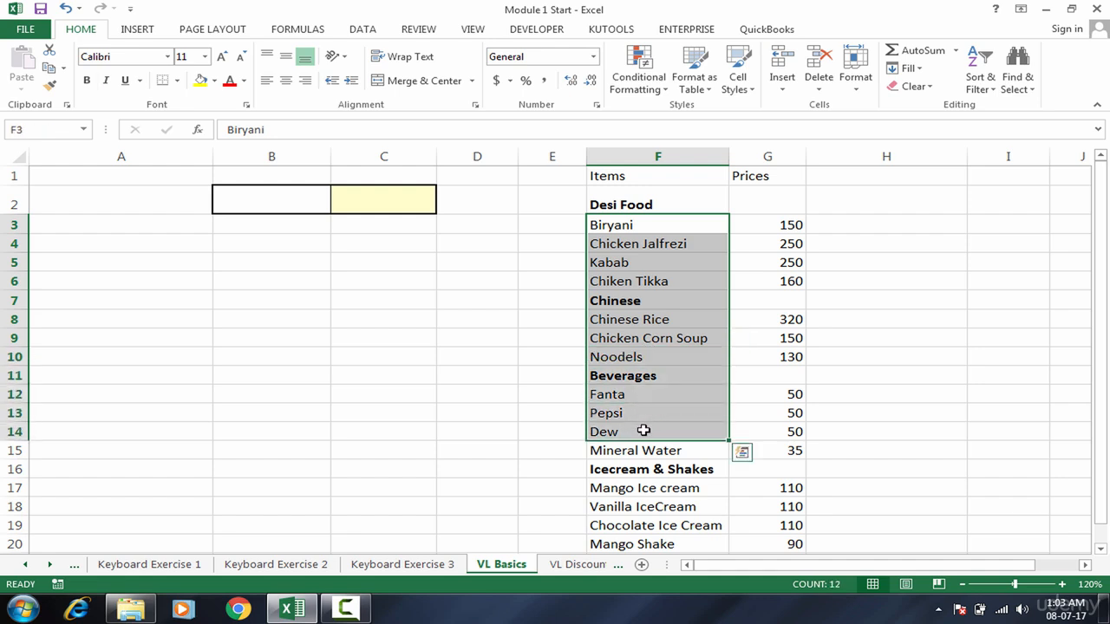
click(644, 429)
Inspect the Prices column and compare its entries with the matching items in column F.
click(759, 433)
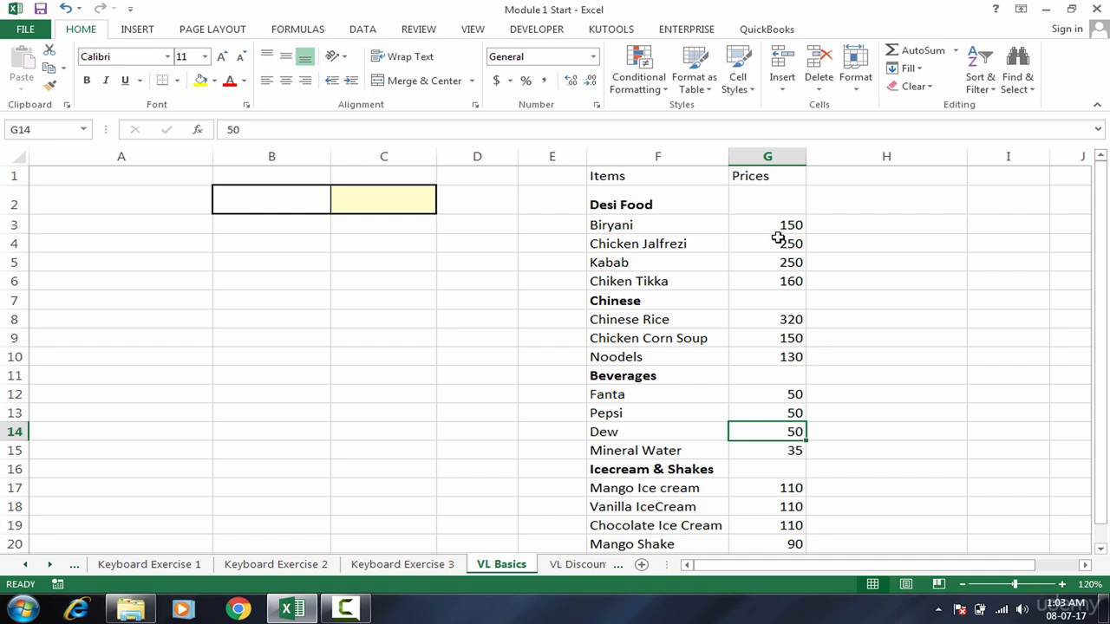
drag(778, 244, 773, 544)
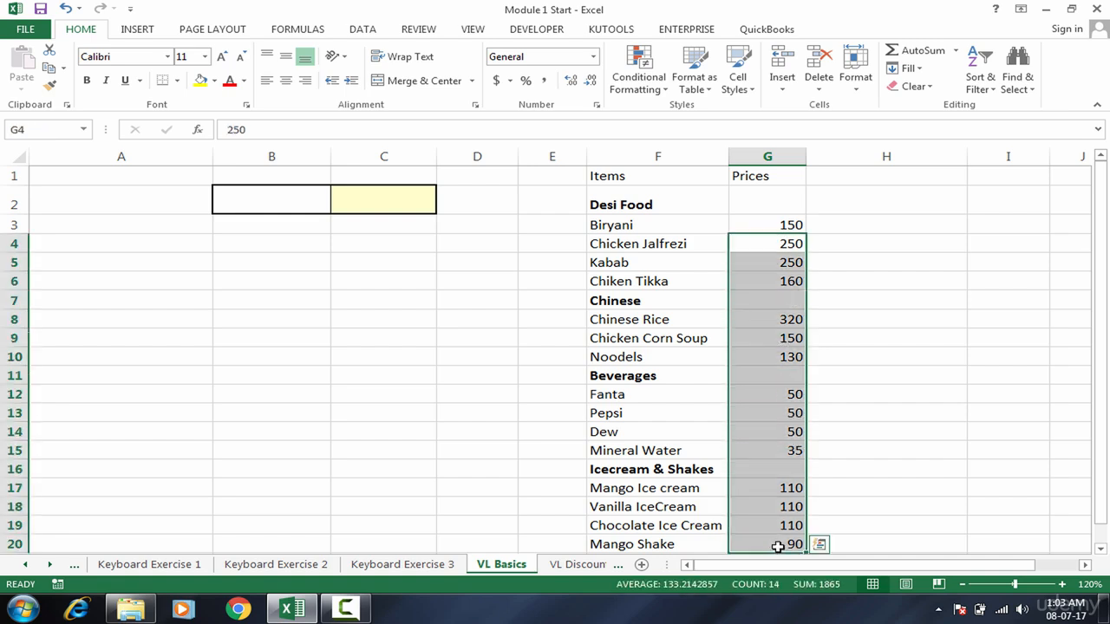
click(773, 543)
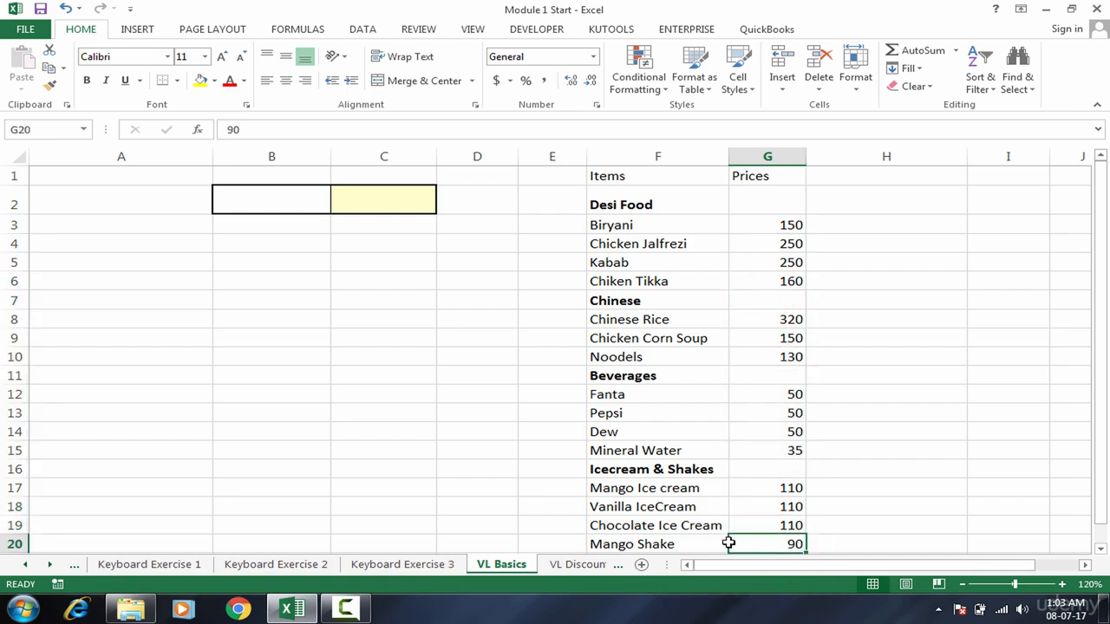
click(785, 506)
click(784, 450)
click(786, 386)
click(783, 263)
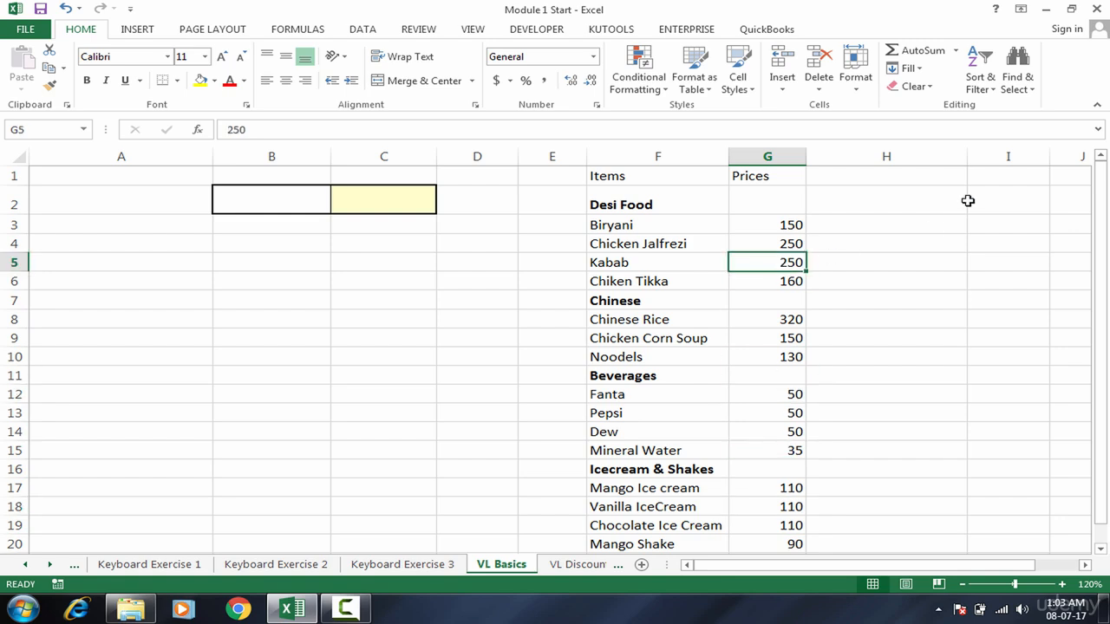
drag(668, 226, 665, 319)
click(784, 208)
click(743, 316)
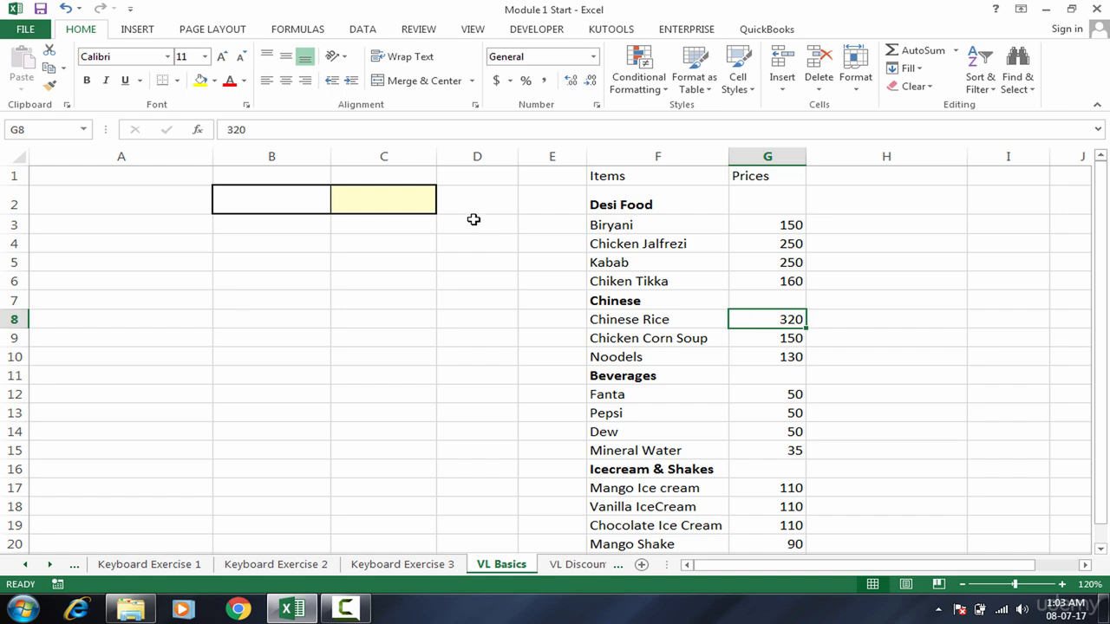
Review the item and price list together with the bordered cells B2 and C2.
click(707, 256)
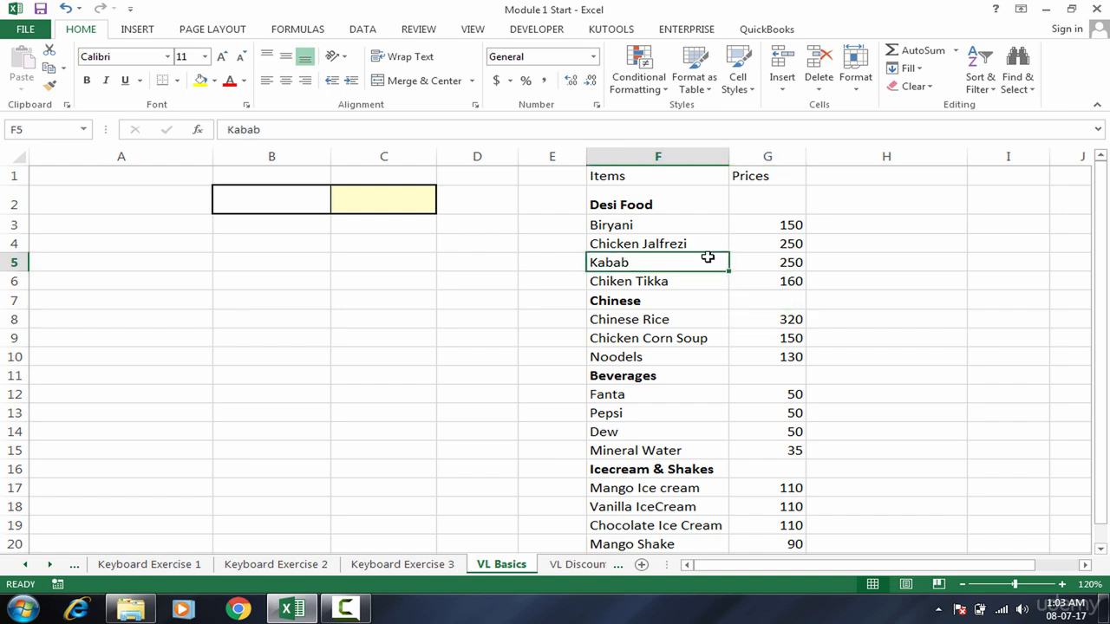
drag(703, 225, 695, 432)
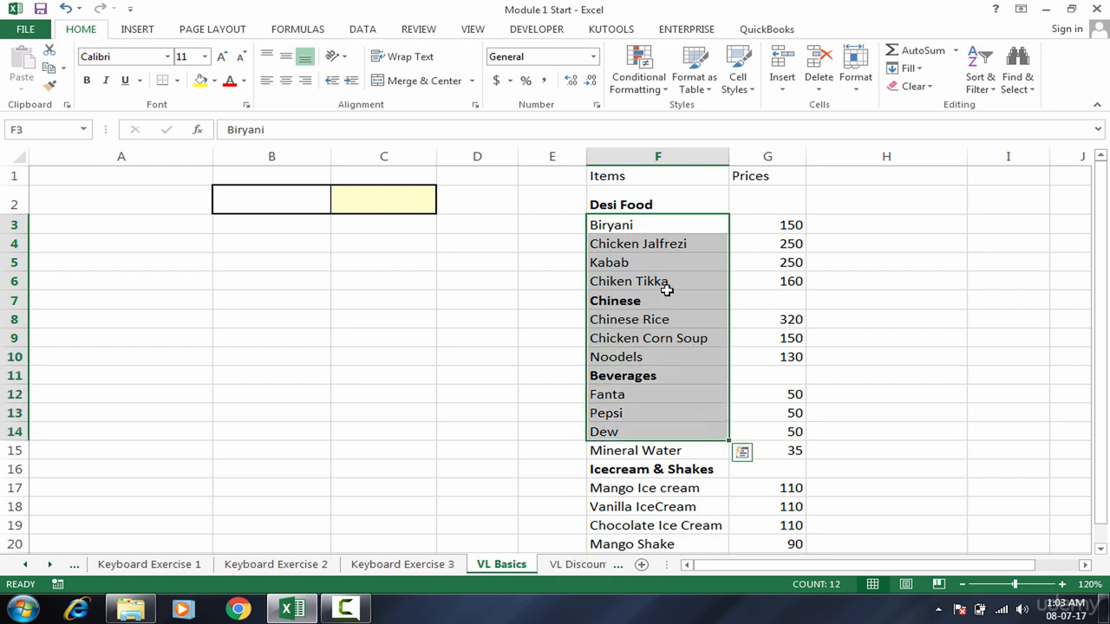
click(769, 507)
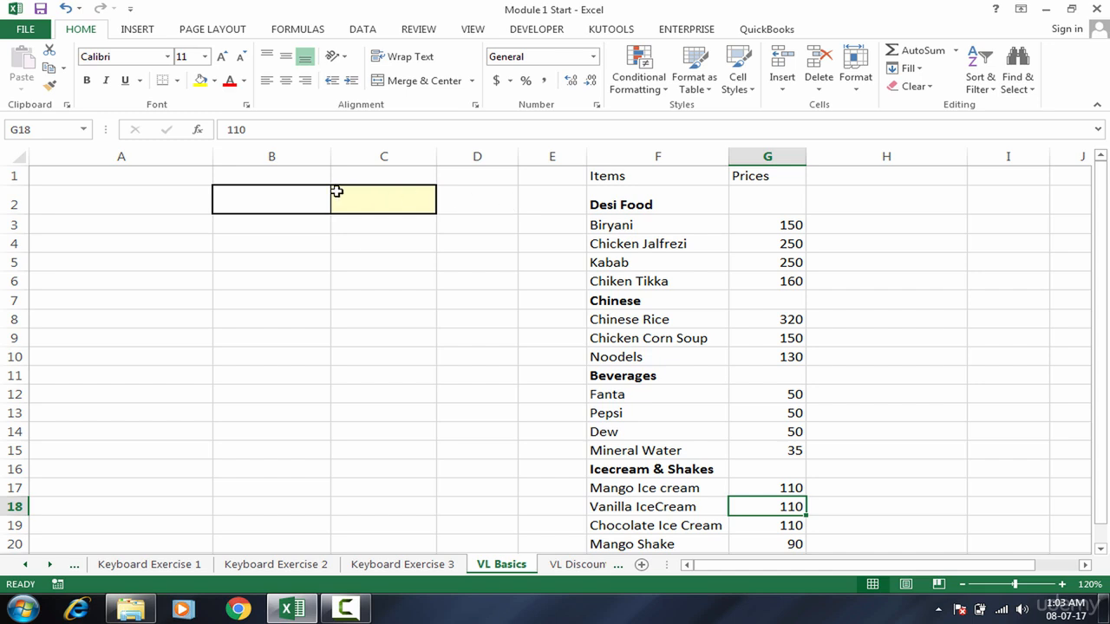
click(299, 199)
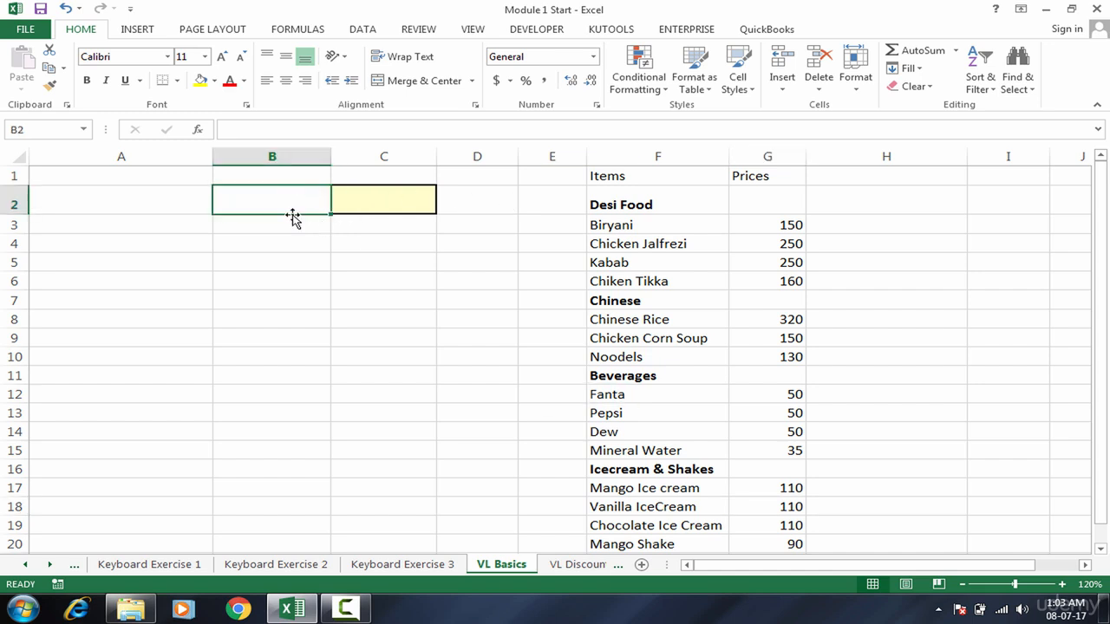
click(359, 199)
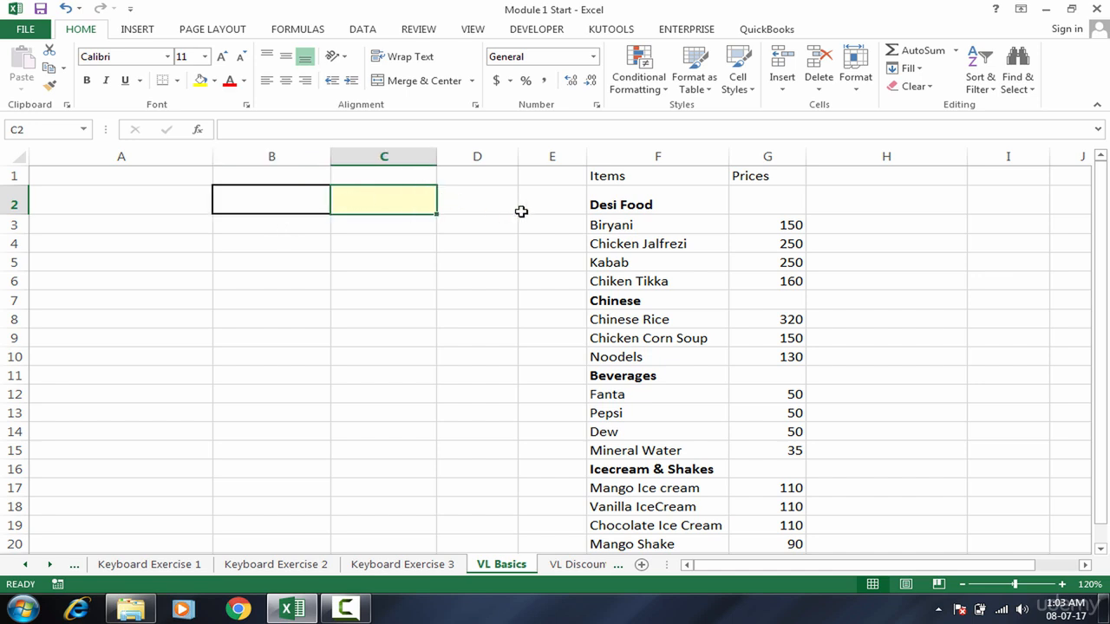
Enter "Mango Shake" in cell B2 as the item whose price is looked up.
click(306, 205)
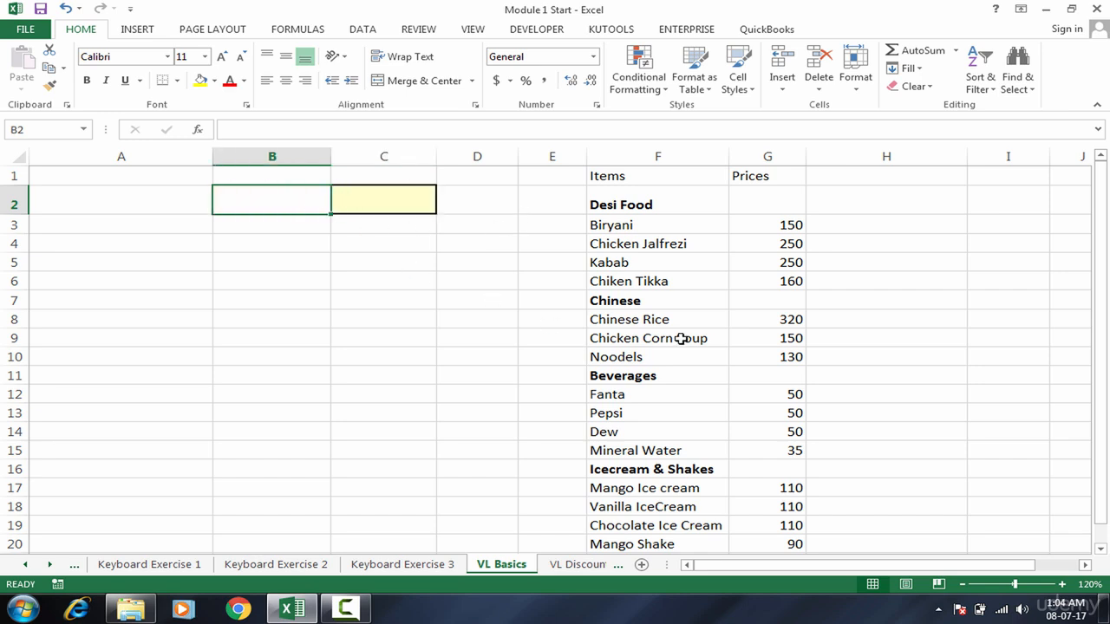
text(Man)
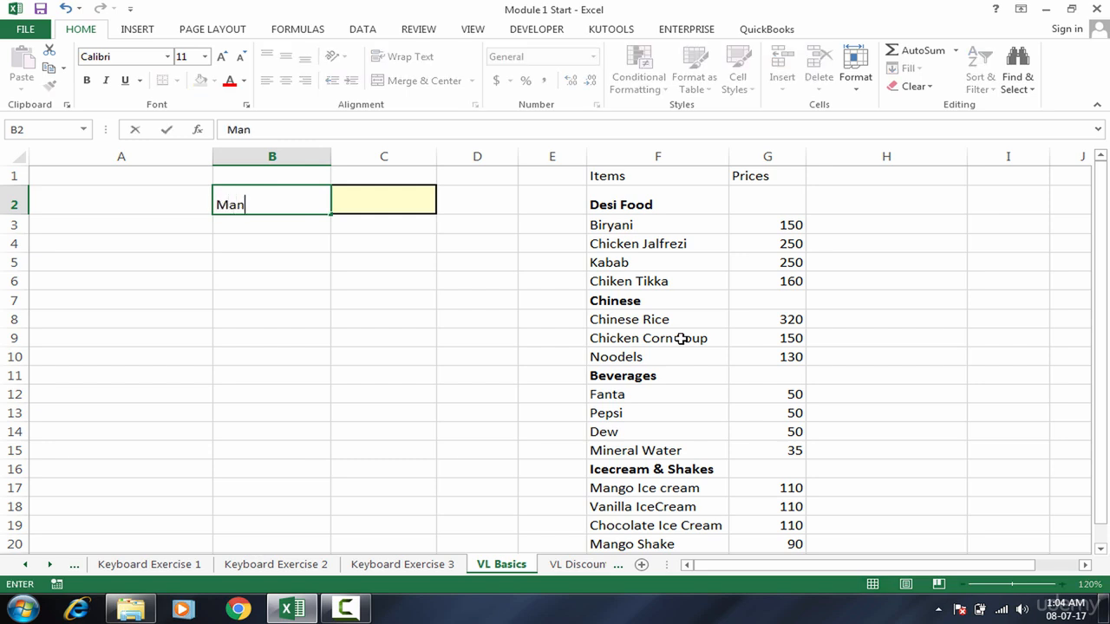
text(go Shake)
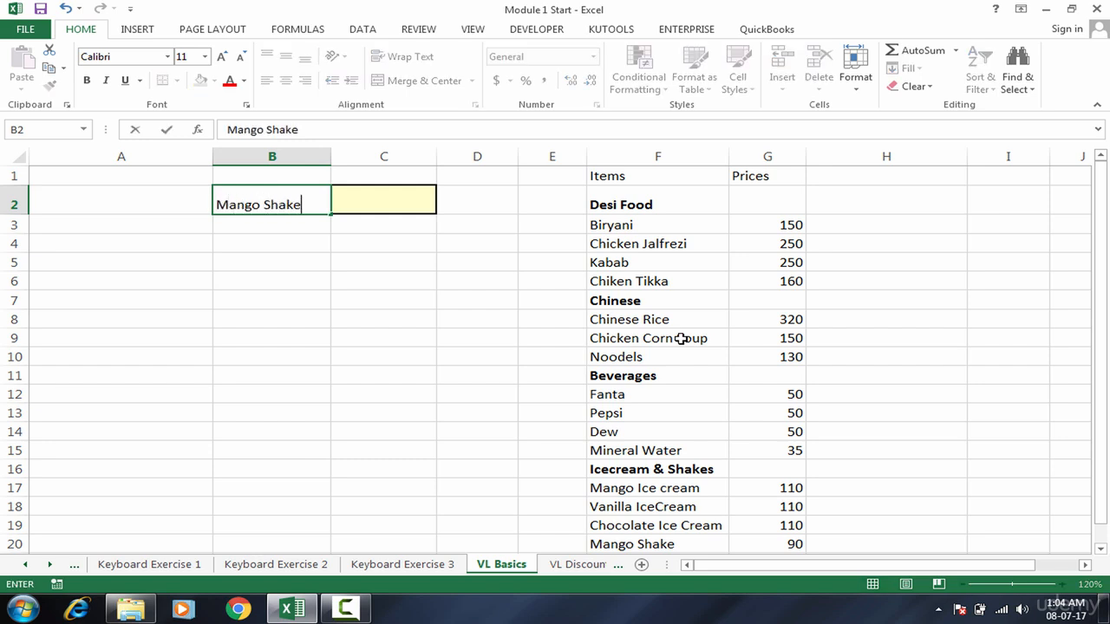
key(Tab)
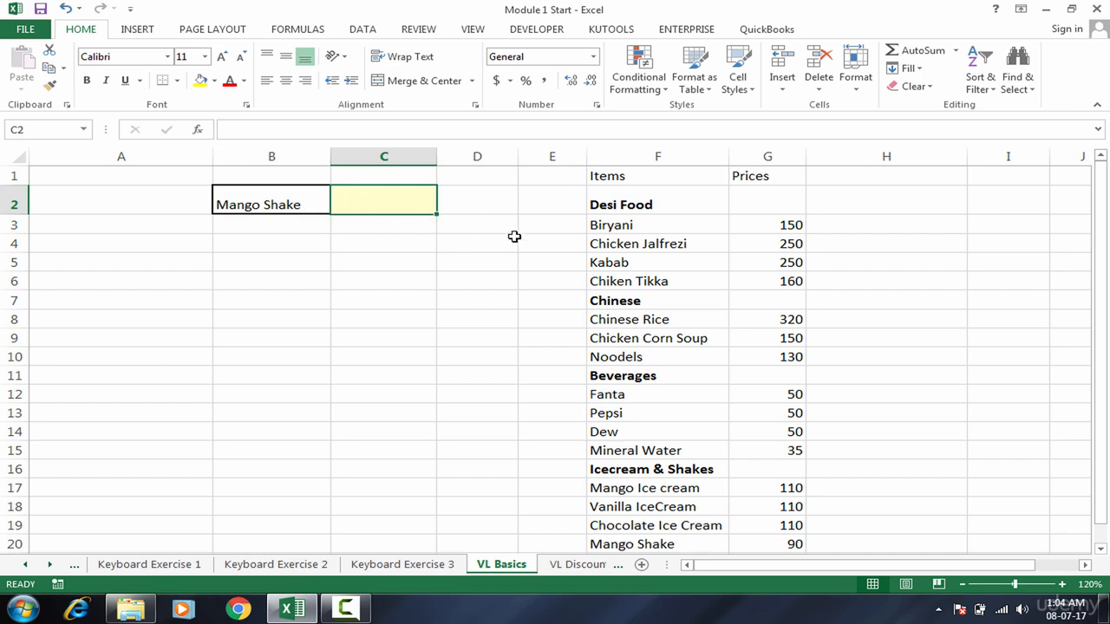
click(627, 222)
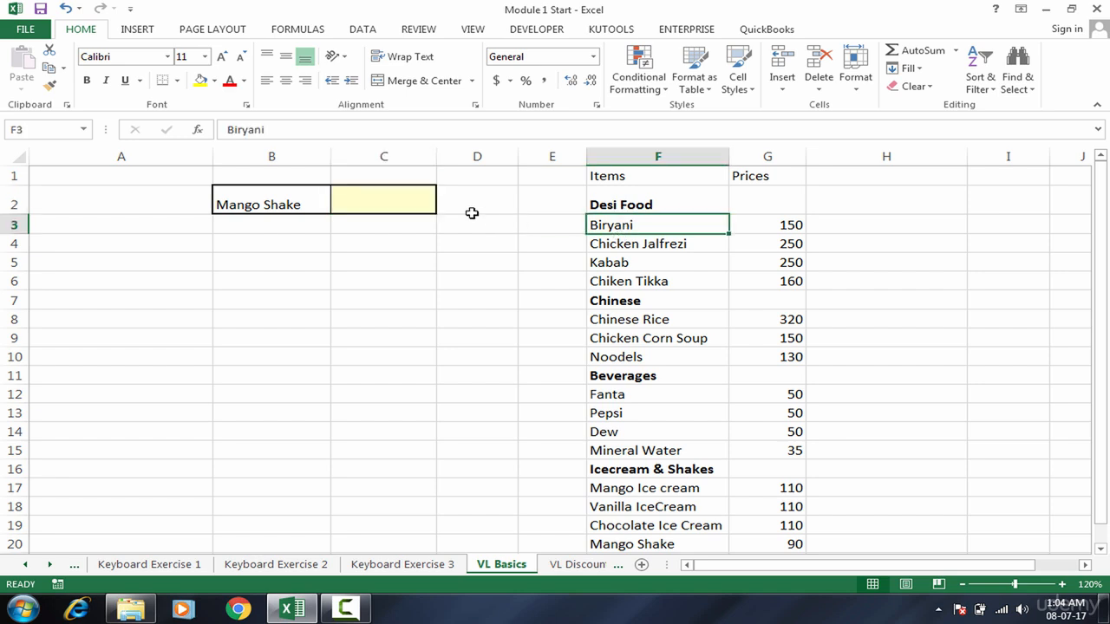
click(421, 196)
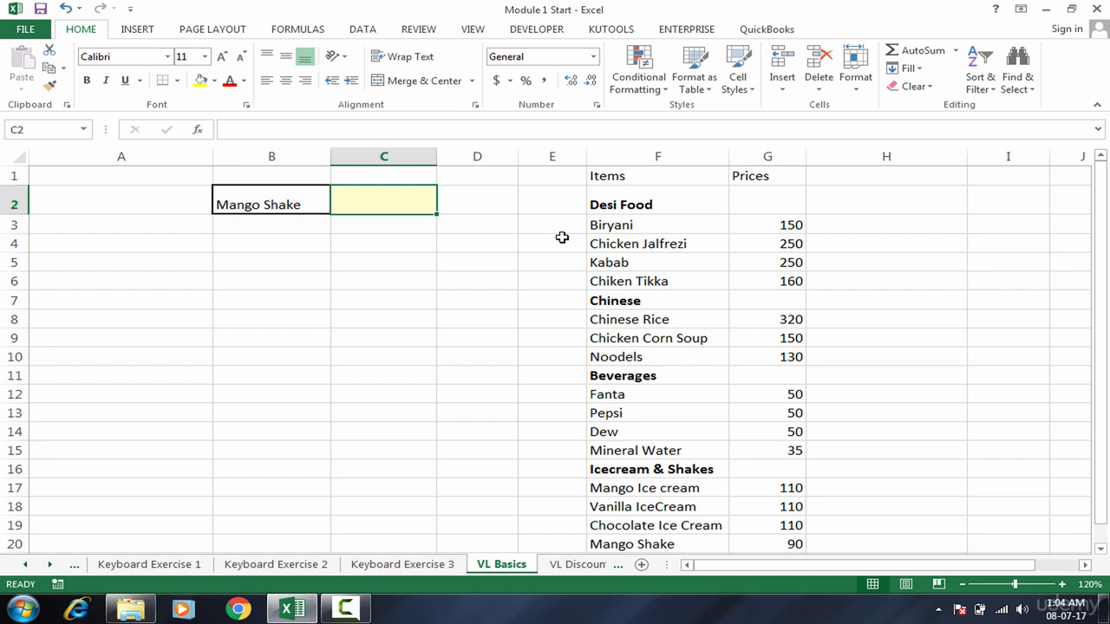
text(=vlo)
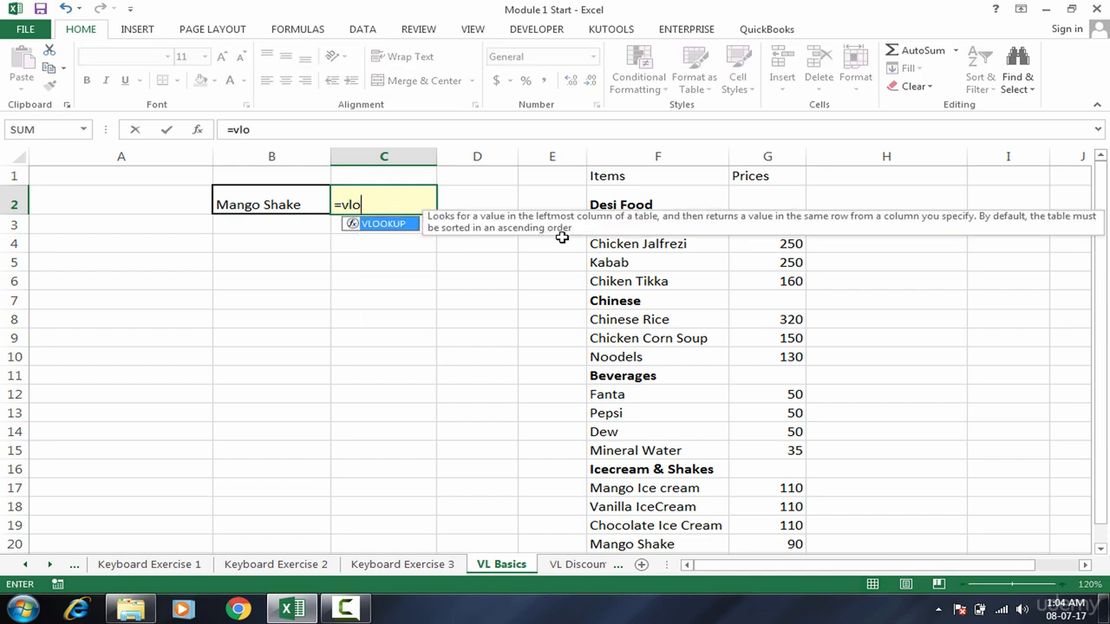
key(Tab)
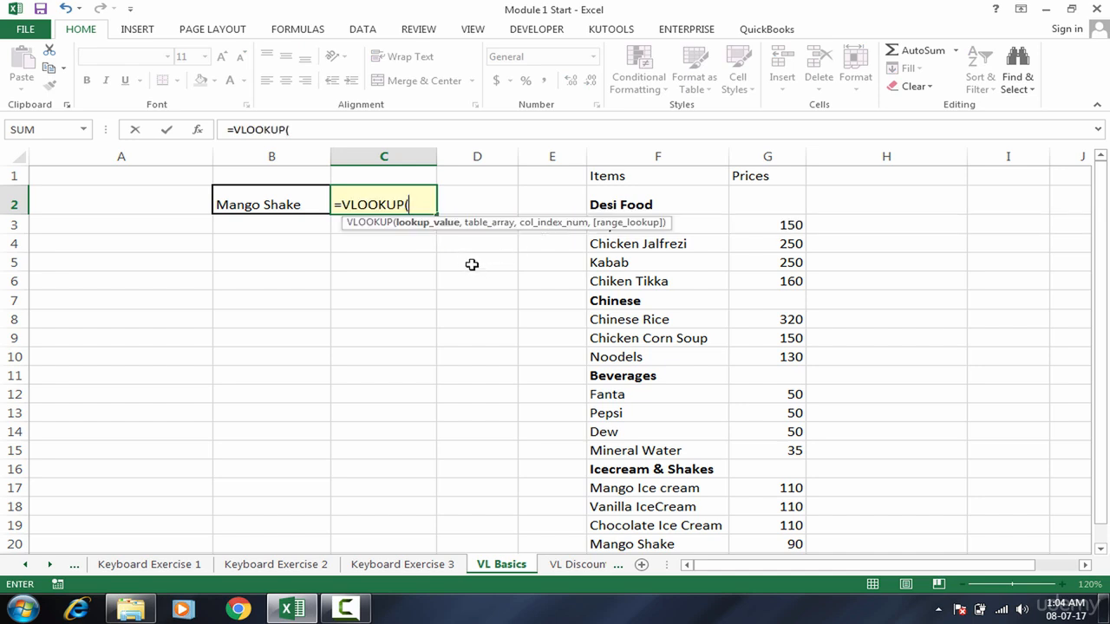
key(BackSpace)
key(BackSpace)
key(BackSpace)
key(BackSpace)
key(BackSpace)
key(BackSpace)
key(BackSpace)
key(BackSpace)
key(BackSpace)
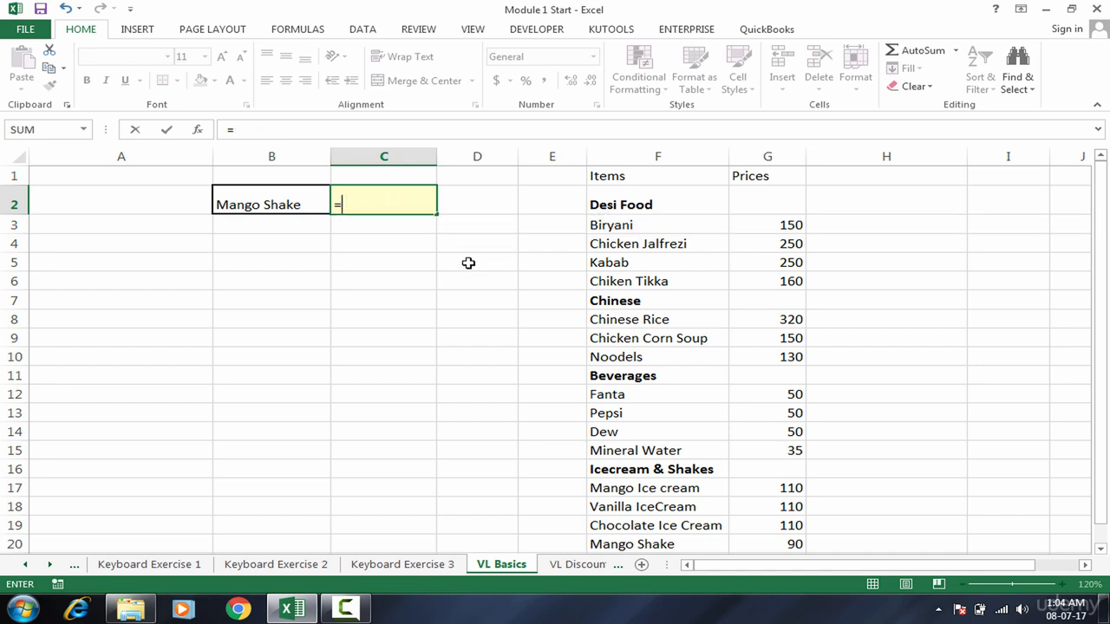
Start a VLOOKUP formula in C2 with cell B2 as the lookup value.
text(=vl)
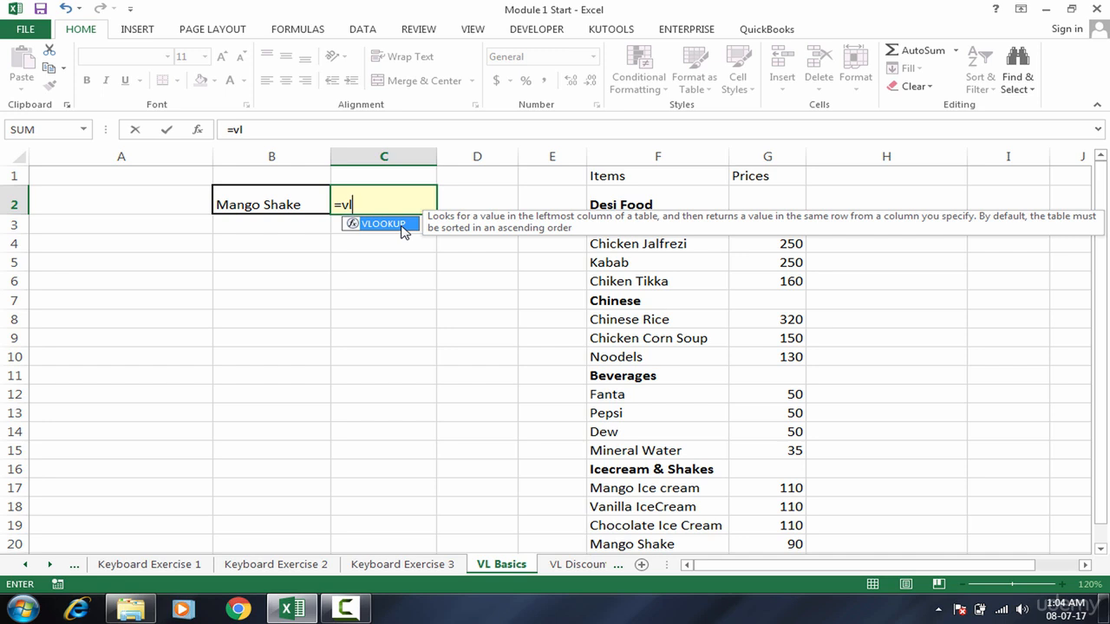
double_click(402, 233)
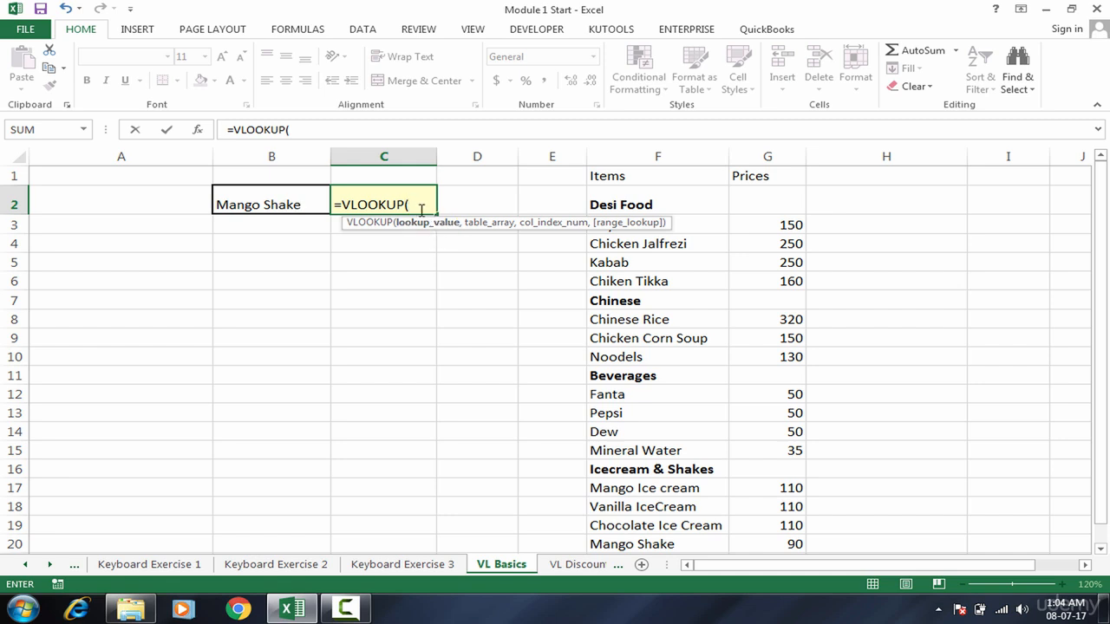
click(276, 205)
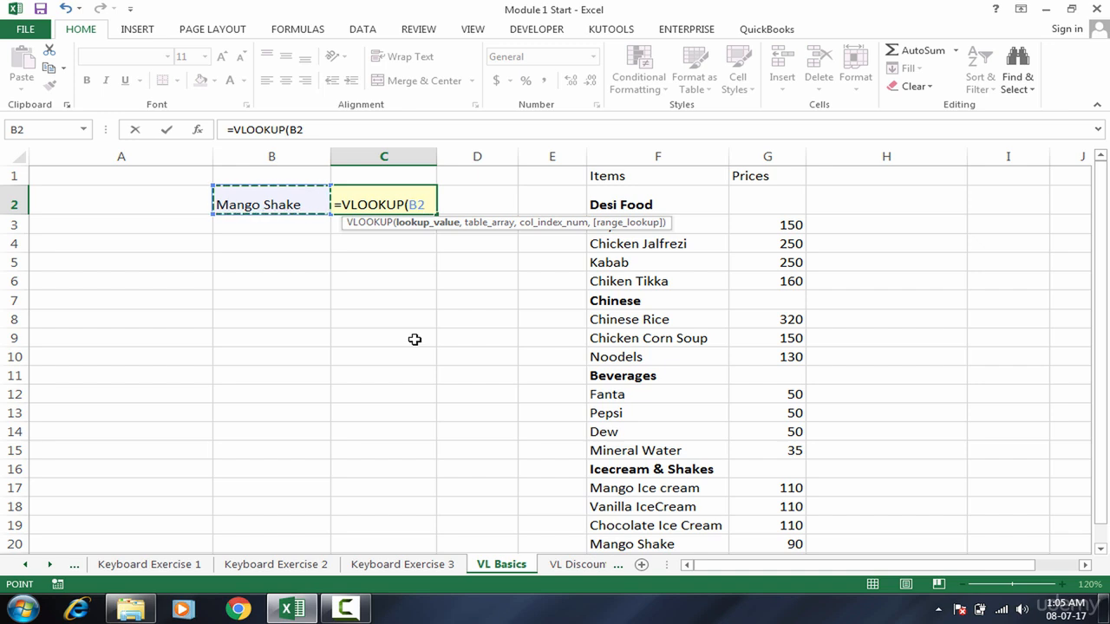
text(,)
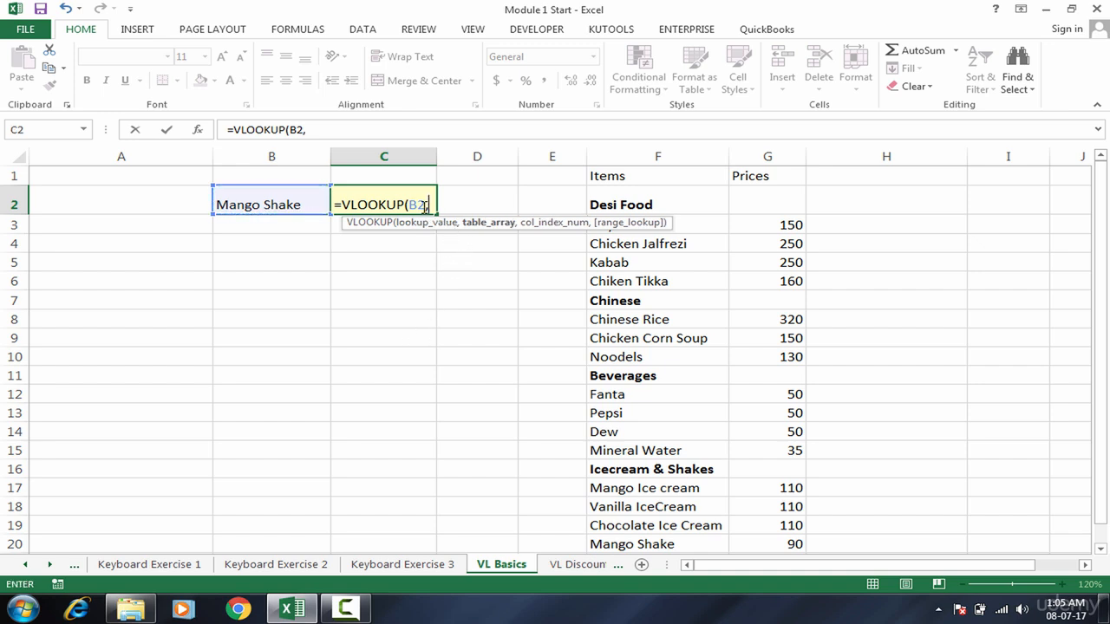
key(BackSpace)
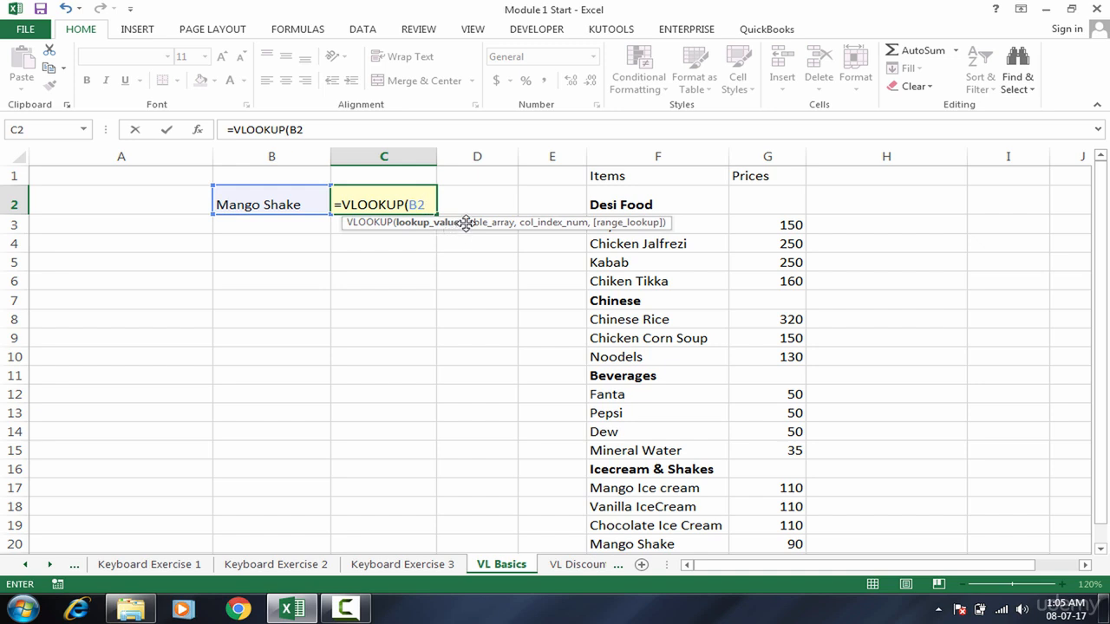
text(,)
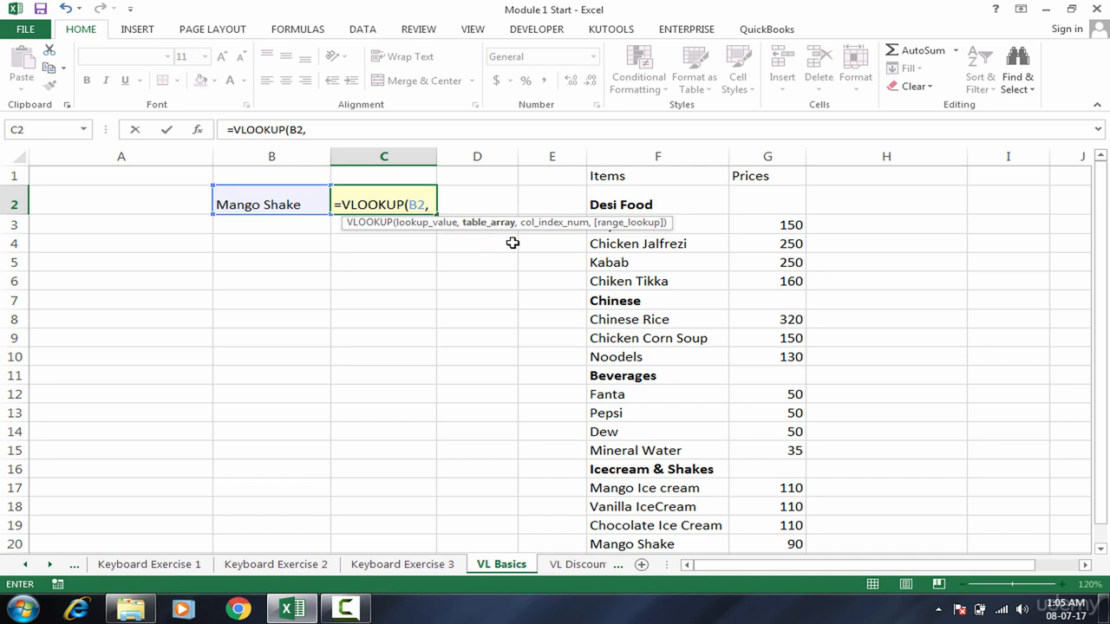
Give the VLOOKUP the range F1:G21 as its table array and 2 as its column index number.
click(667, 176)
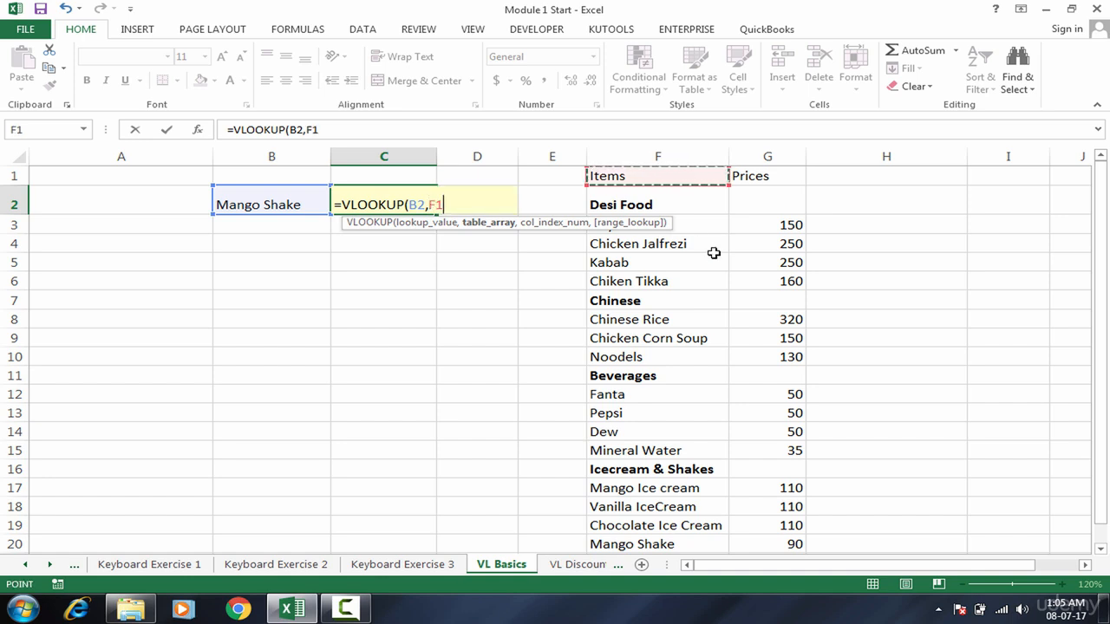
key(shift+Right)
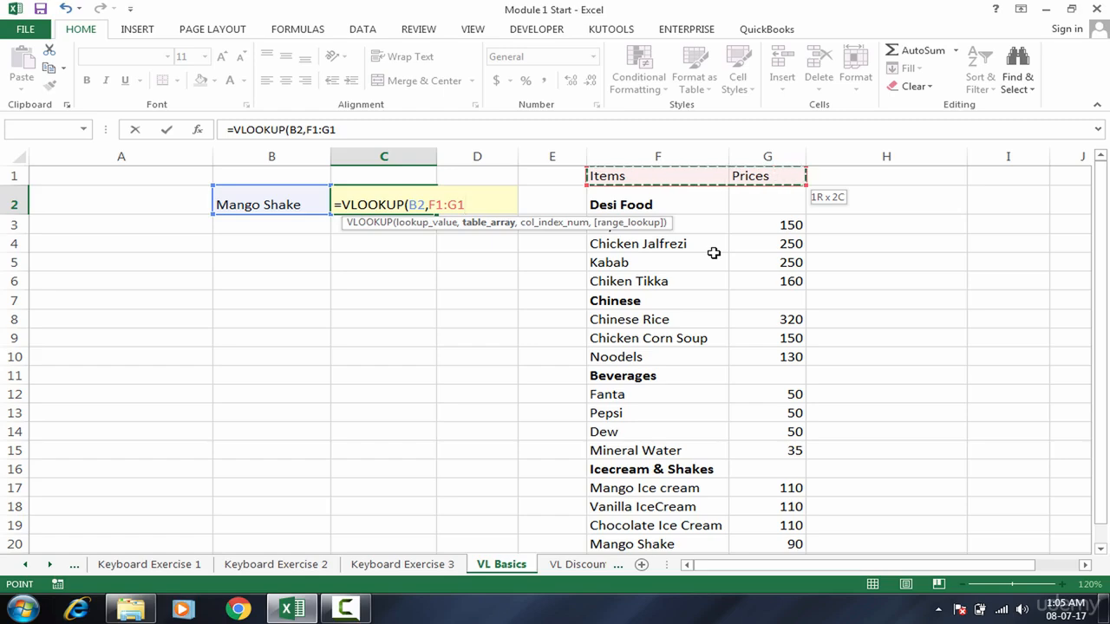
key(ctrl+shift+Down)
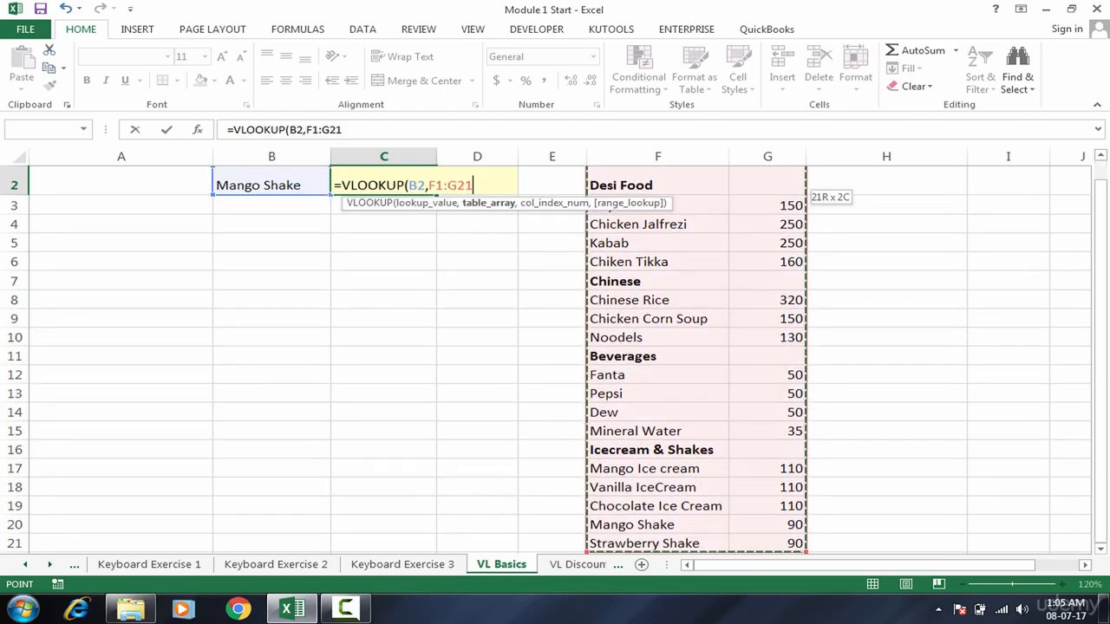
drag(1101, 398, 1103, 306)
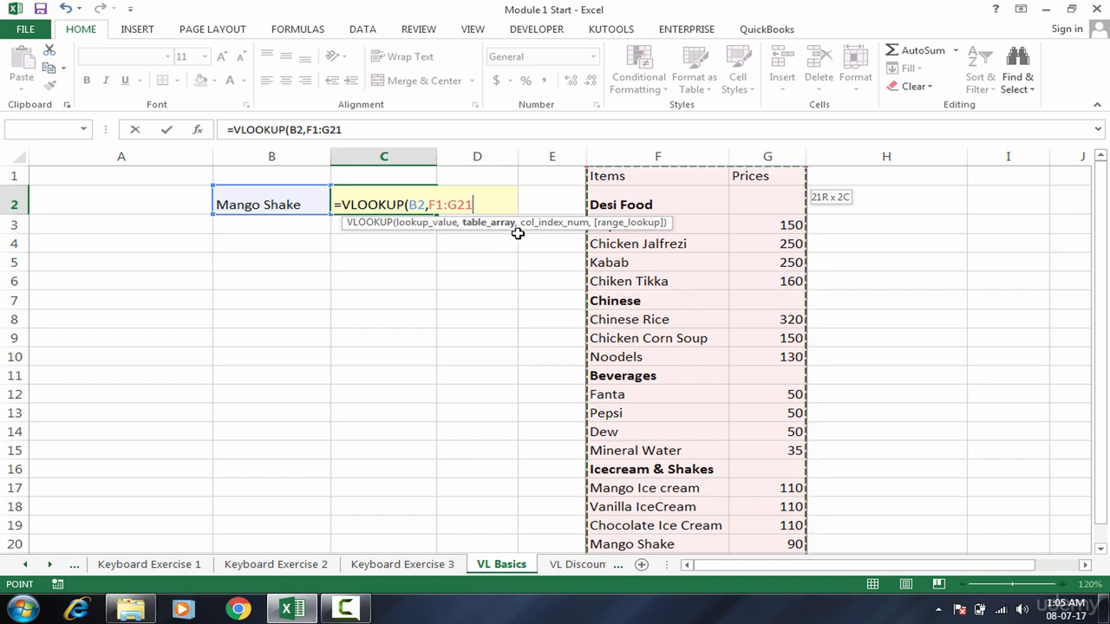
text(,2)
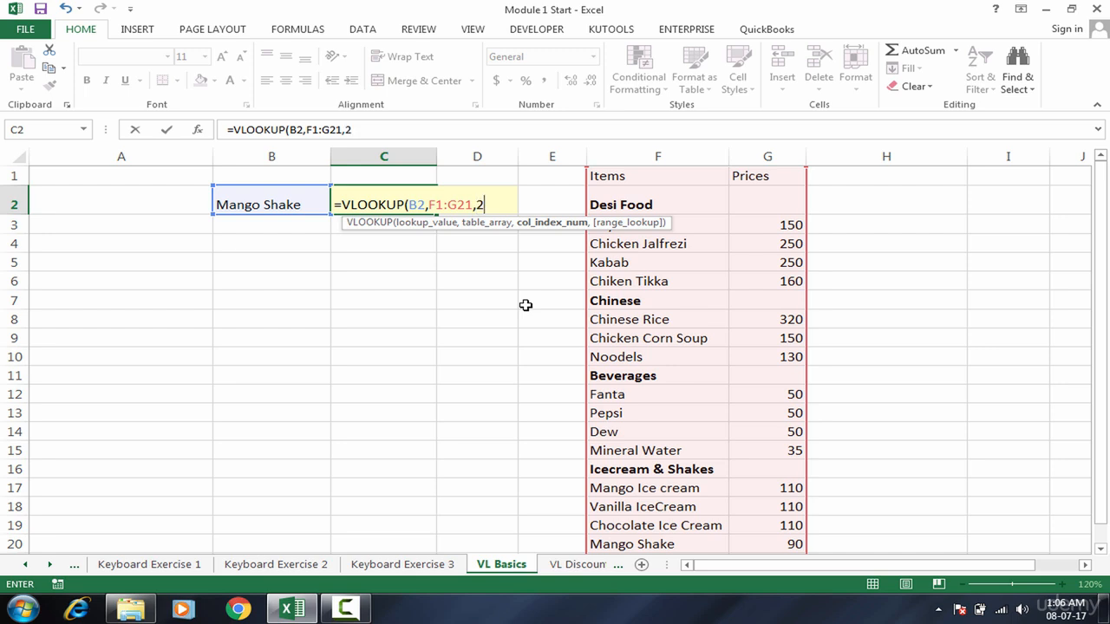
text(,)
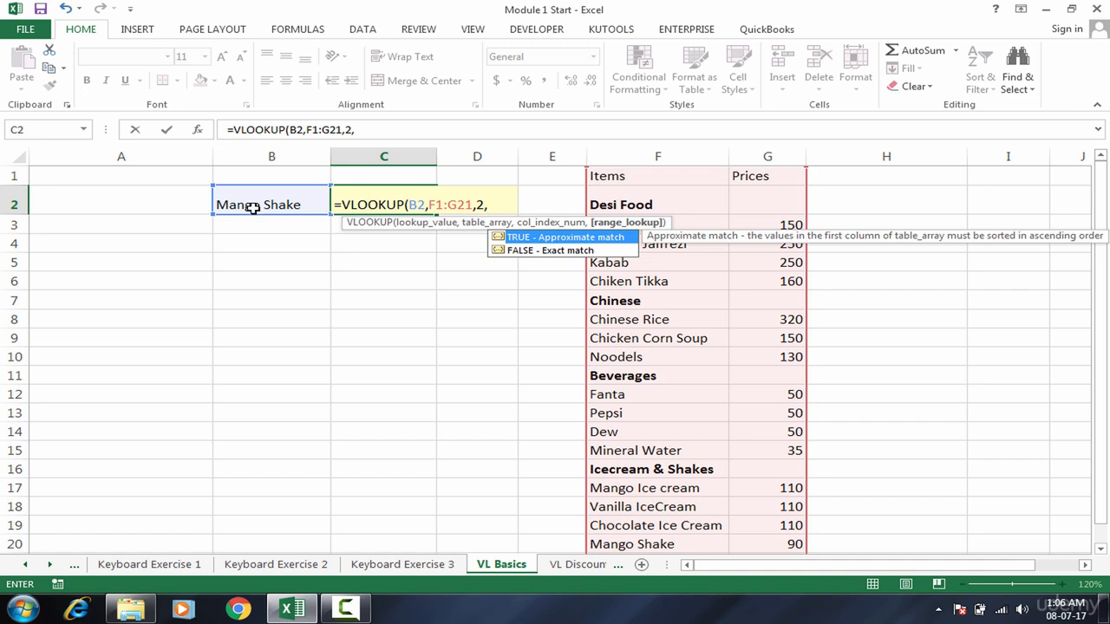
click(544, 250)
double_click(545, 251)
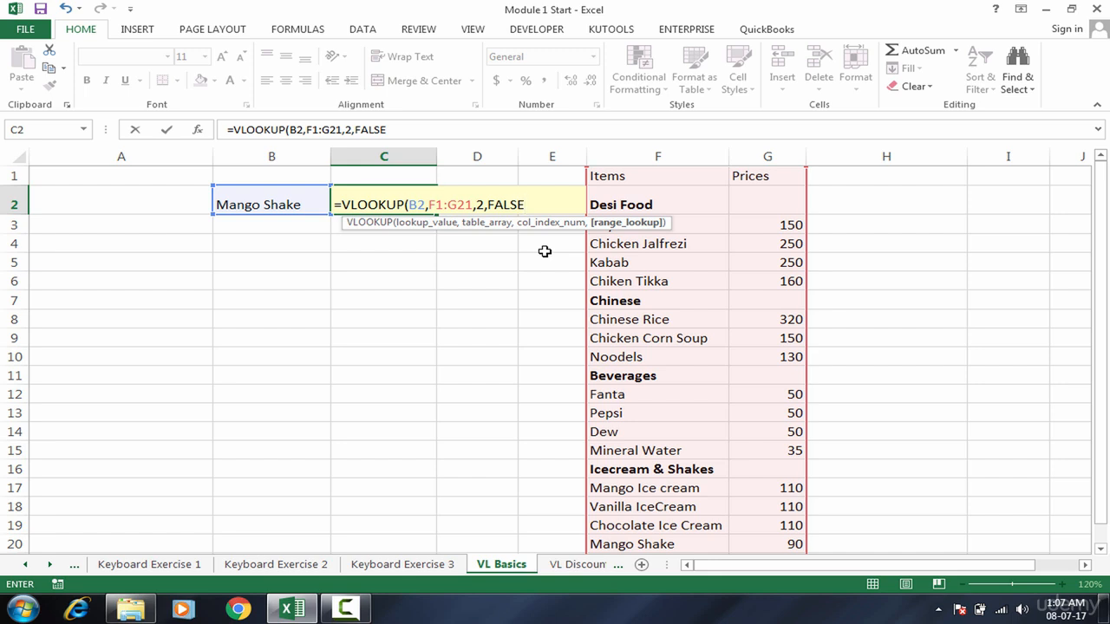
key(BackSpace)
key(BackSpace)
key(BackSpace)
key(BackSpace)
key(BackSpace)
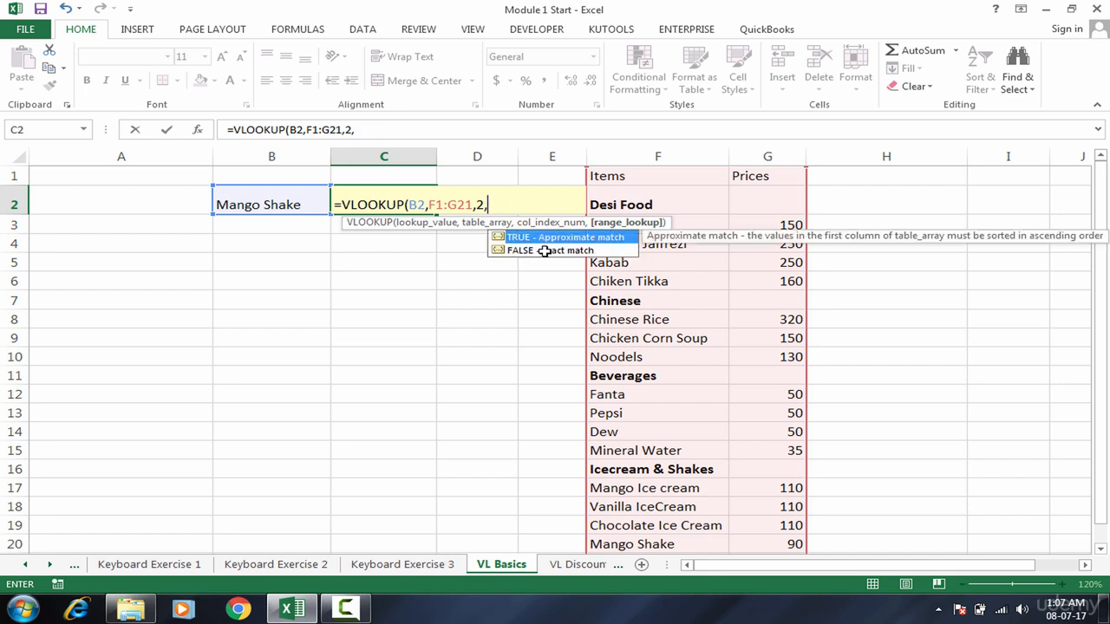
Finish the VLOOKUP with 0 for an exact match and check the formula in C2.
text(0)
click(499, 204)
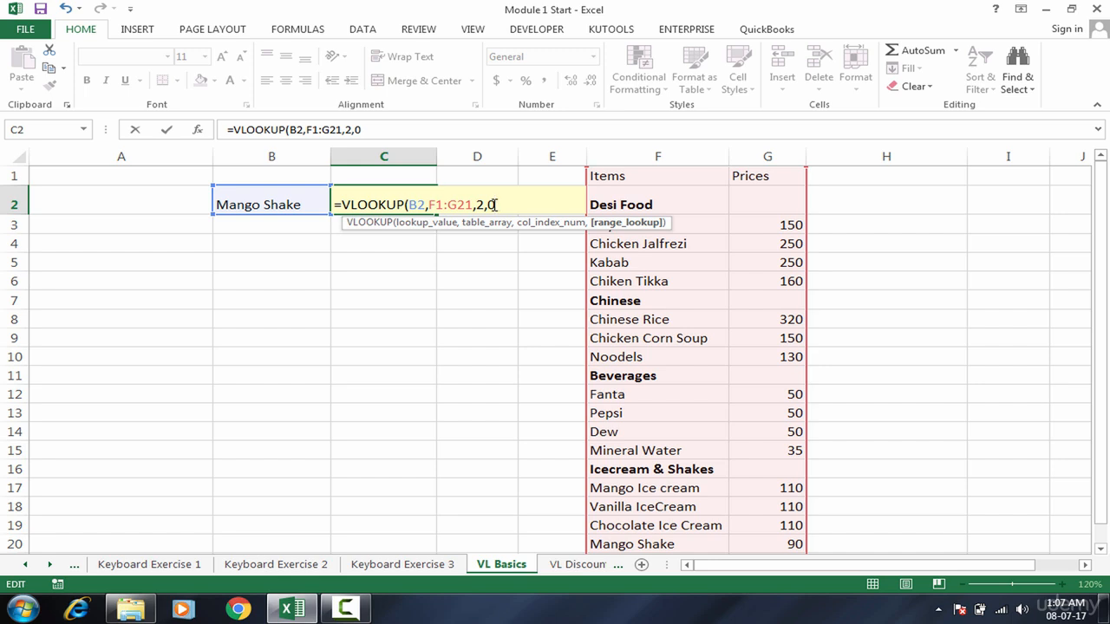
key(shift+Left)
key(Right)
text())
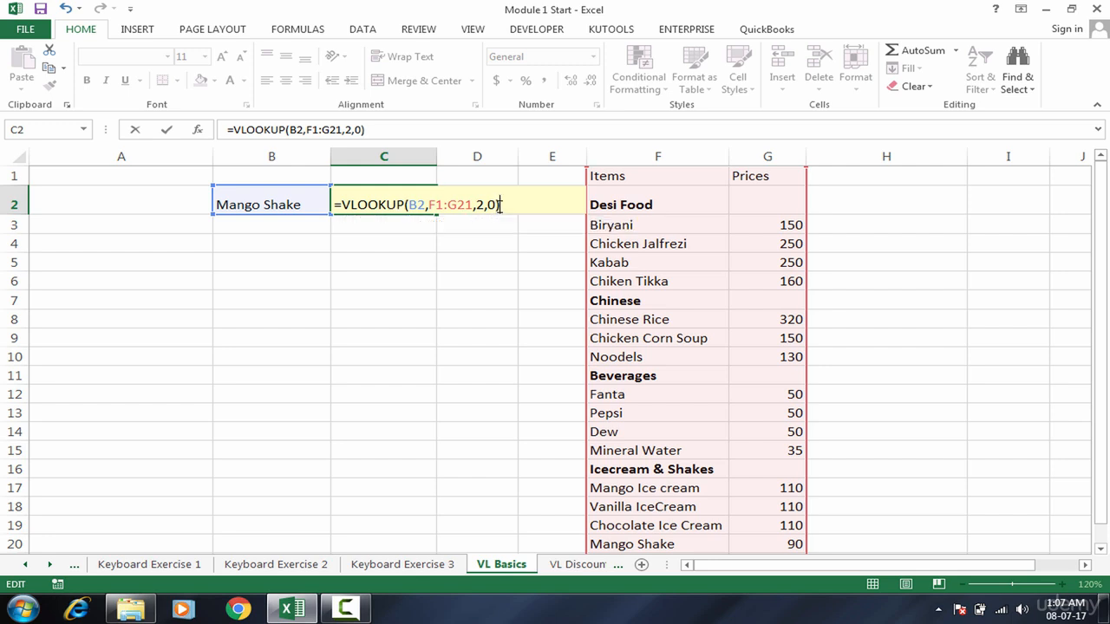
key(BackSpace)
key(Return)
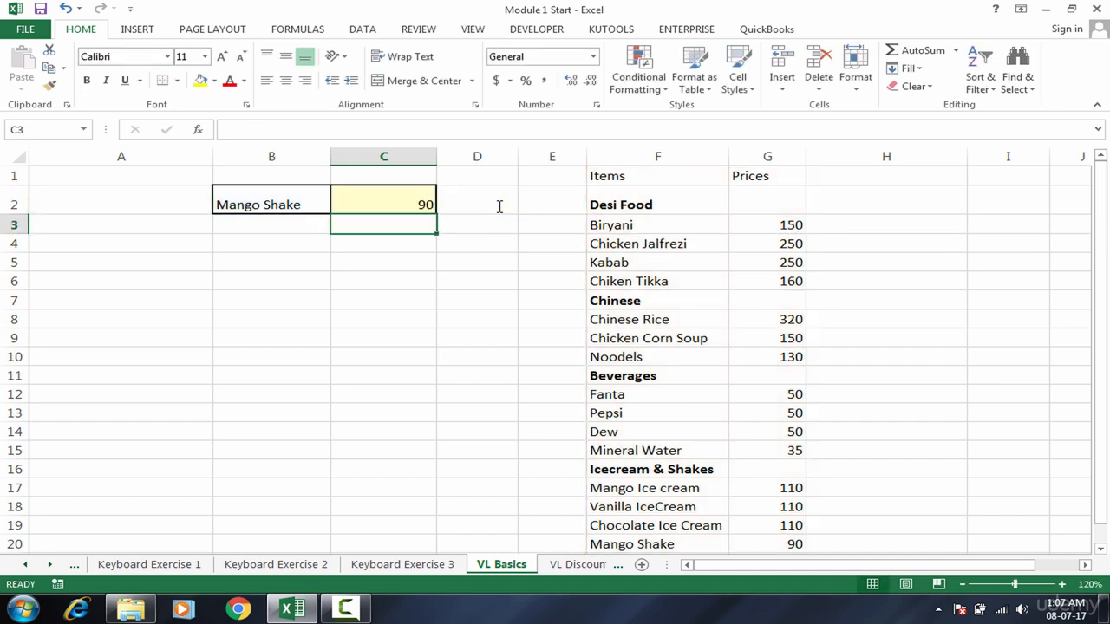
click(421, 205)
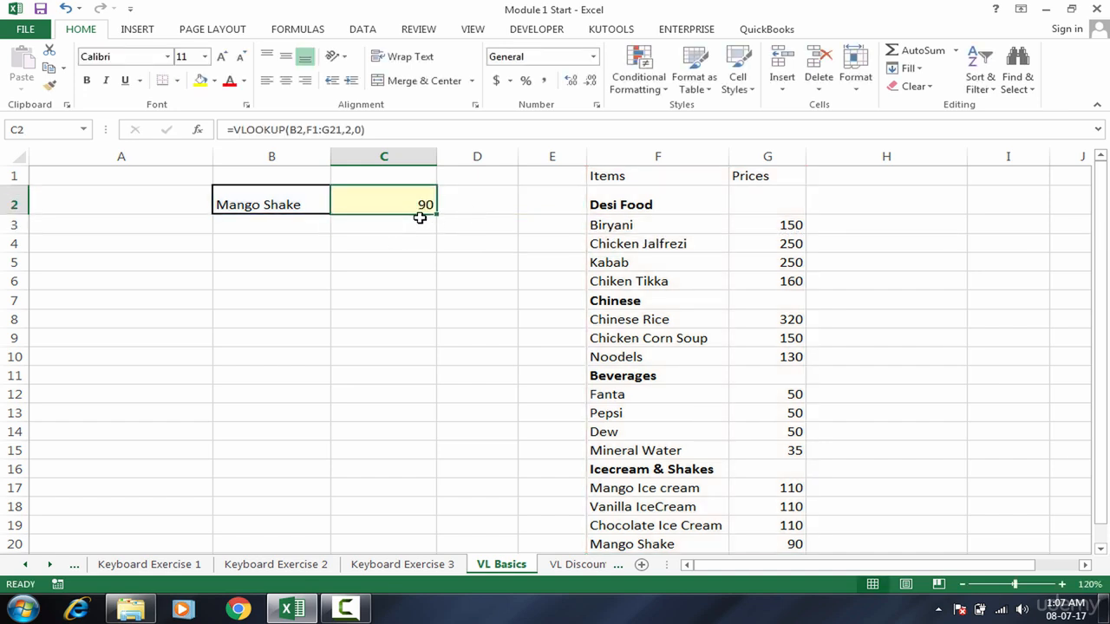
Test the price lookup by replacing the item in B2 with "Dew".
click(266, 208)
text(Dew)
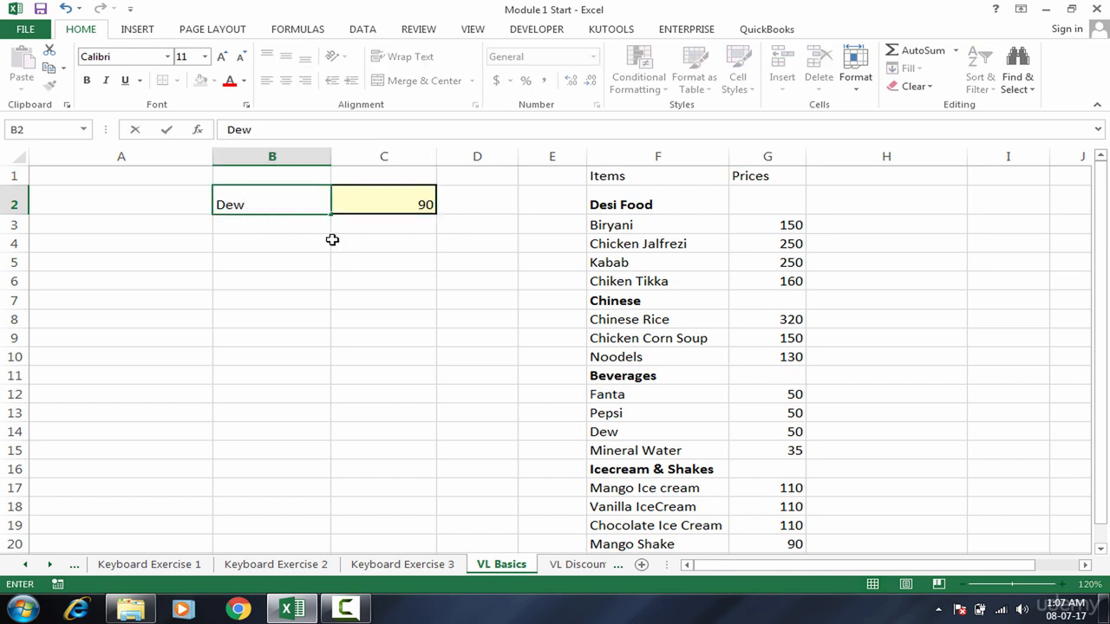
key(Return)
key(Up)
key(Right)
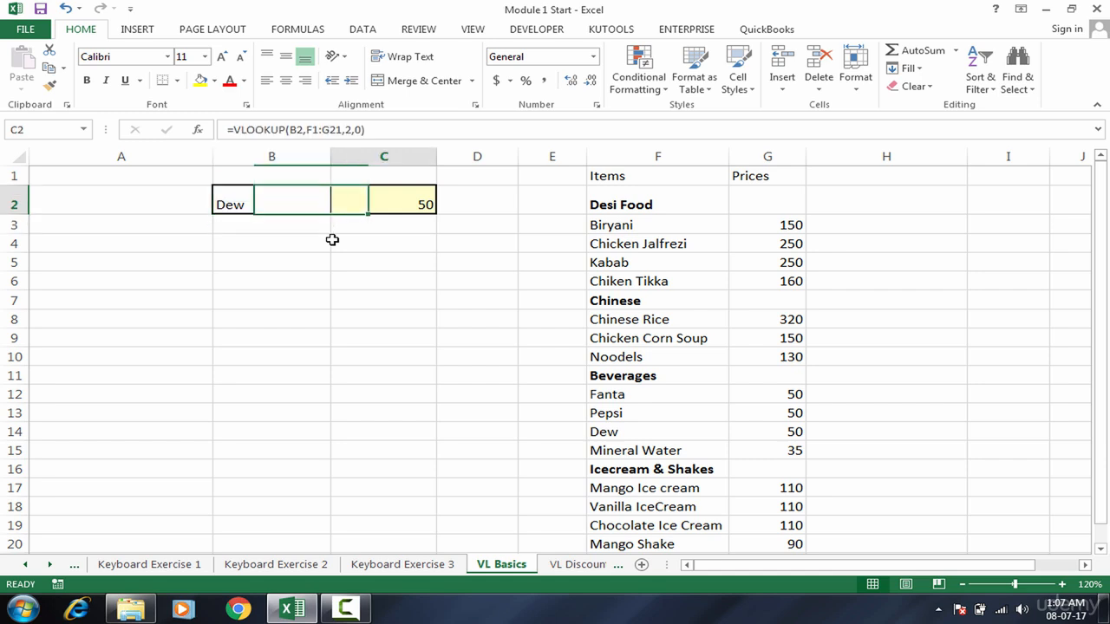
Change the lookup item in B2 to "Biryani", spelled exactly as in the Items column, and check C2.
click(271, 206)
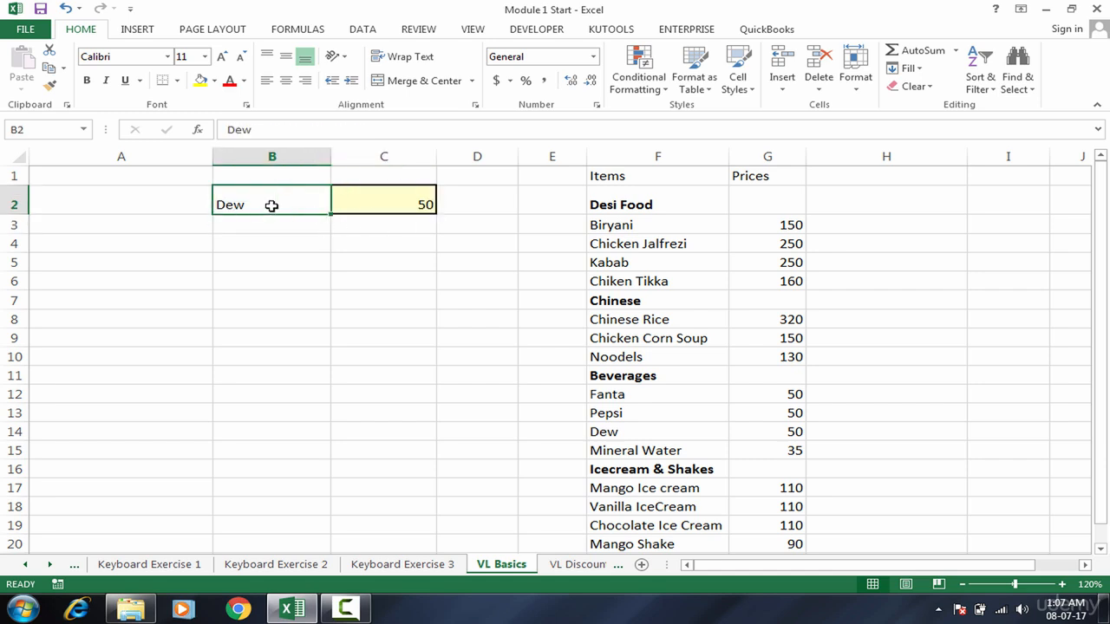
text(Biyani)
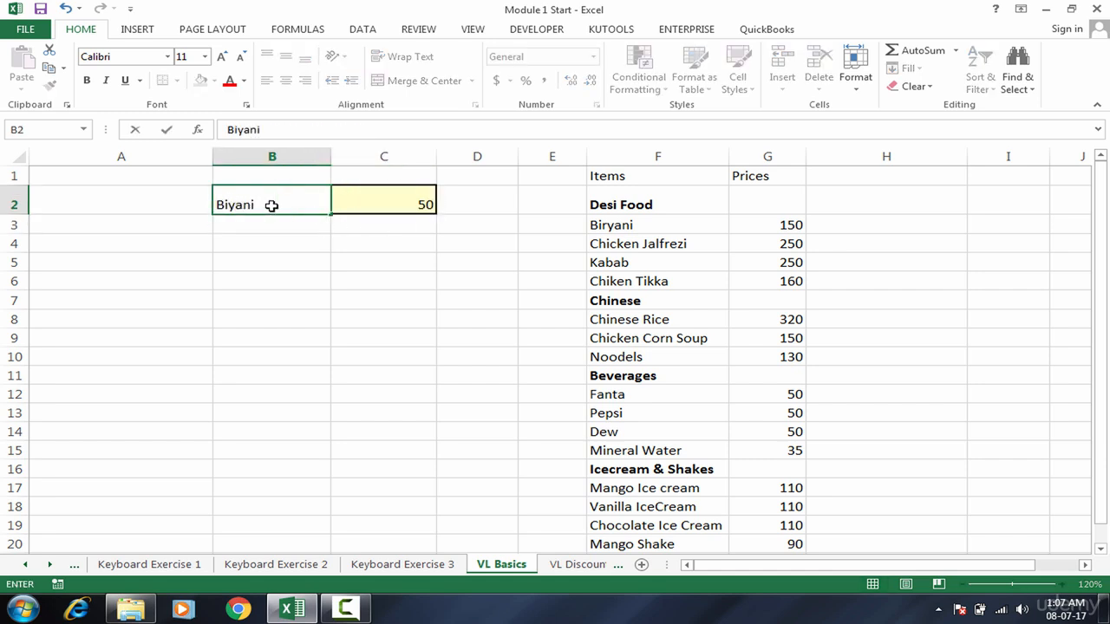
key(Return)
click(371, 204)
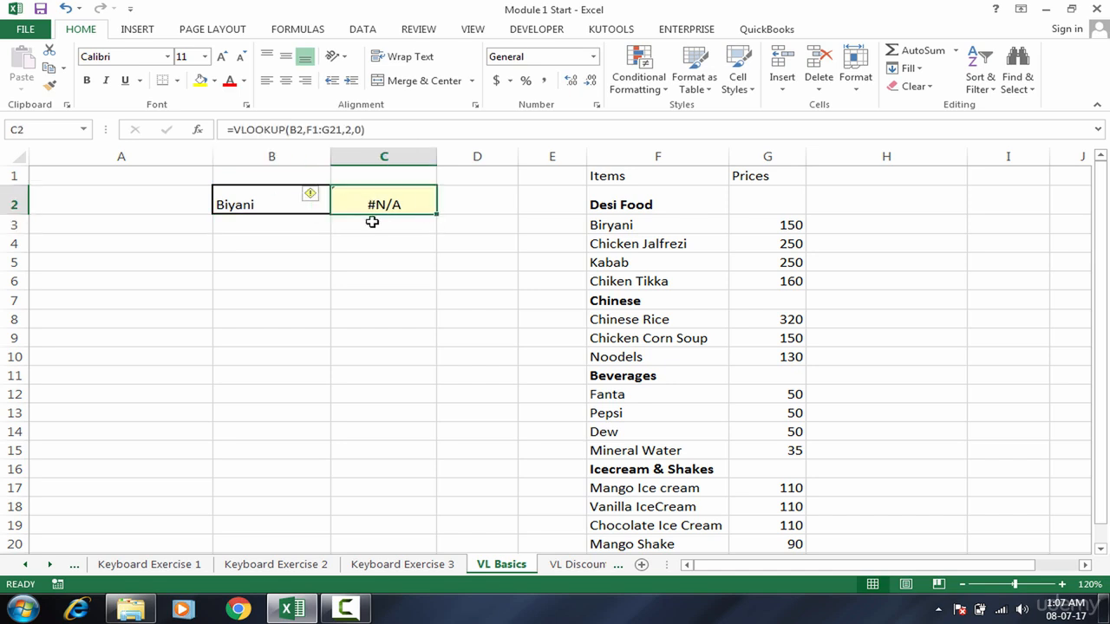
click(278, 202)
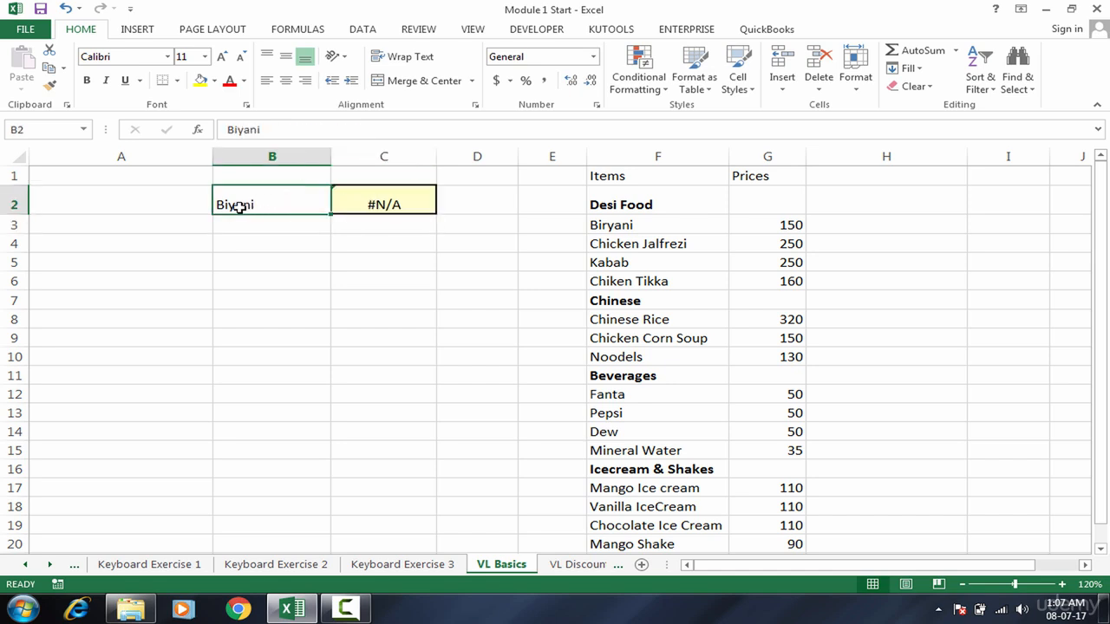
double_click(234, 208)
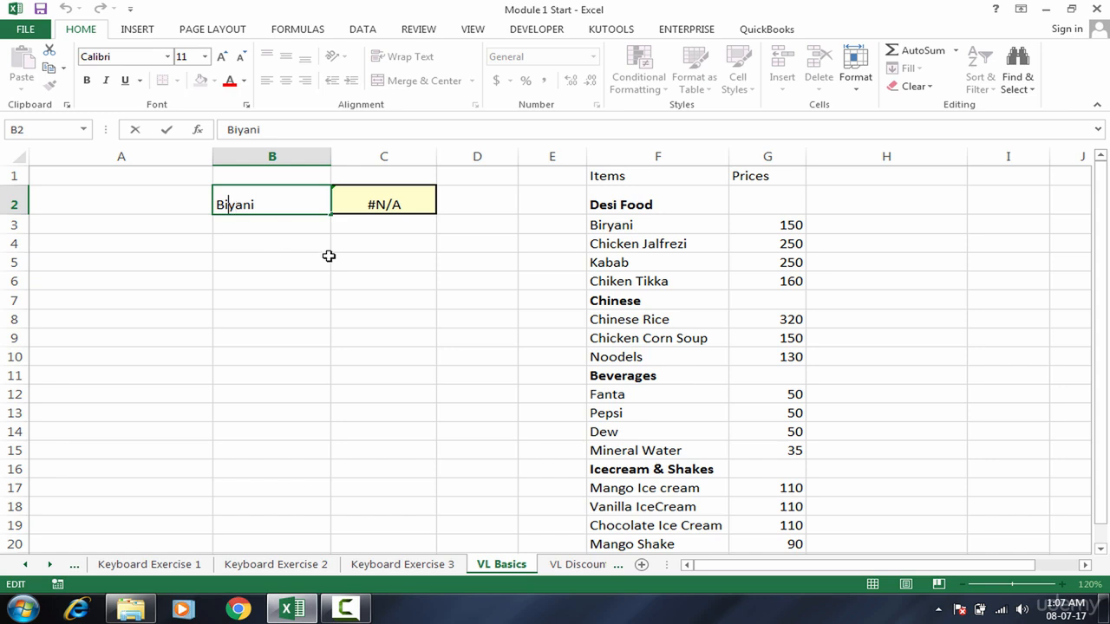
text(r)
key(Return)
click(387, 197)
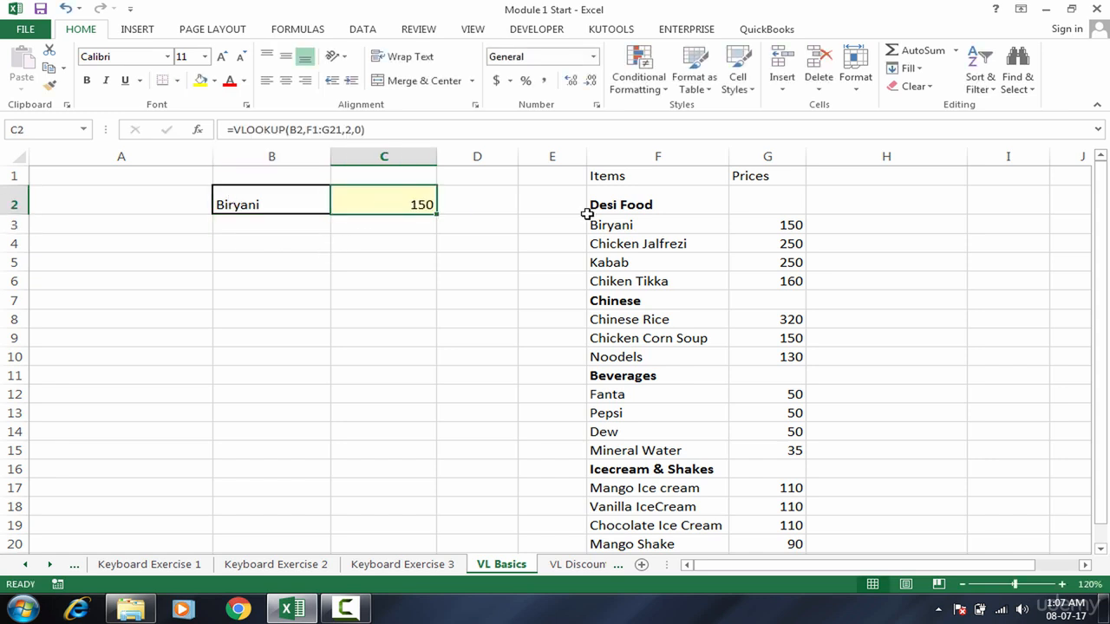
Compare the Biryani price in the Prices column with the VLOOKUP result for B2 in C2.
click(751, 223)
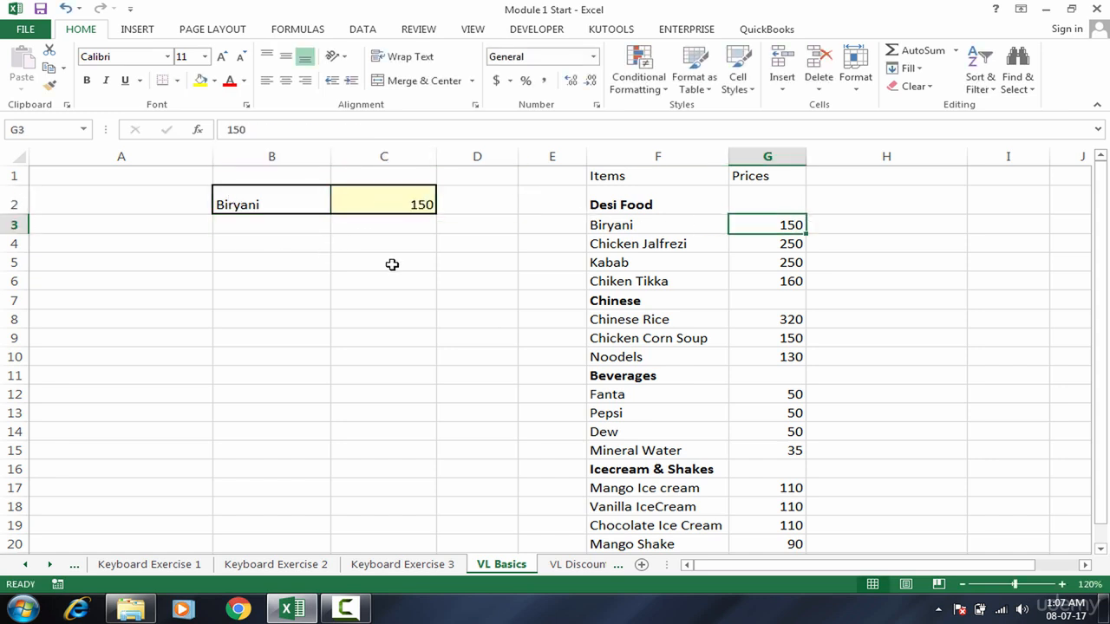
click(352, 195)
click(315, 208)
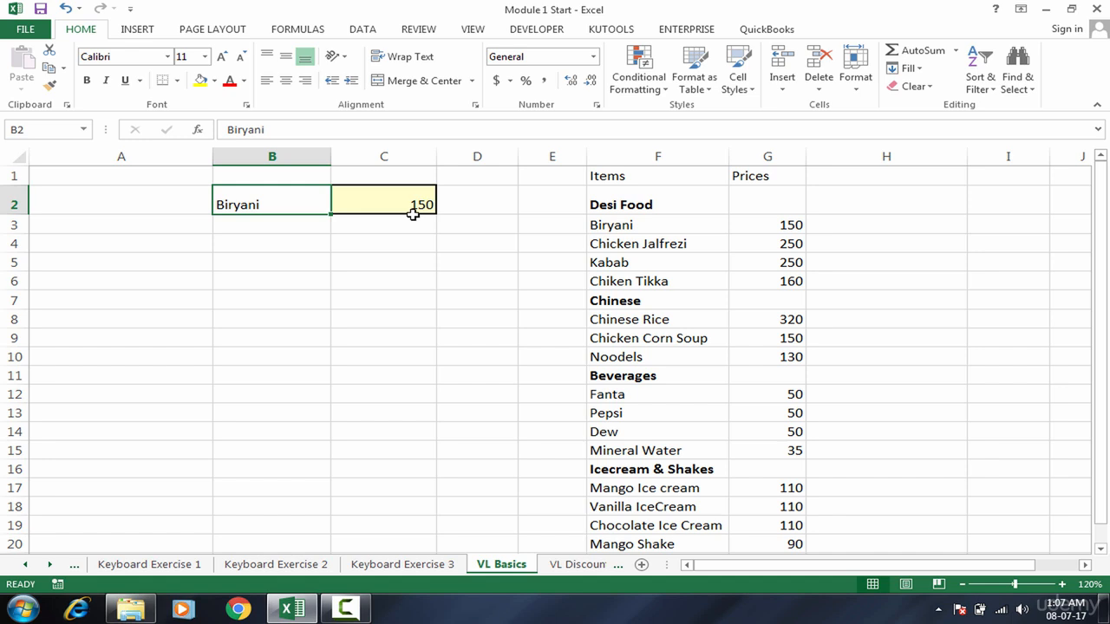
click(409, 207)
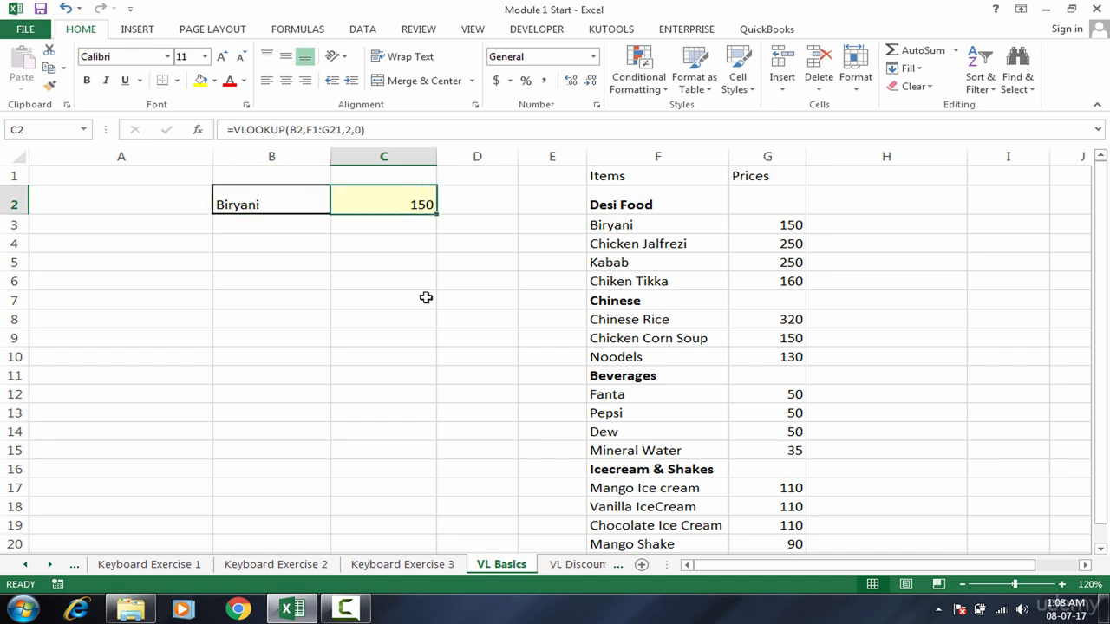